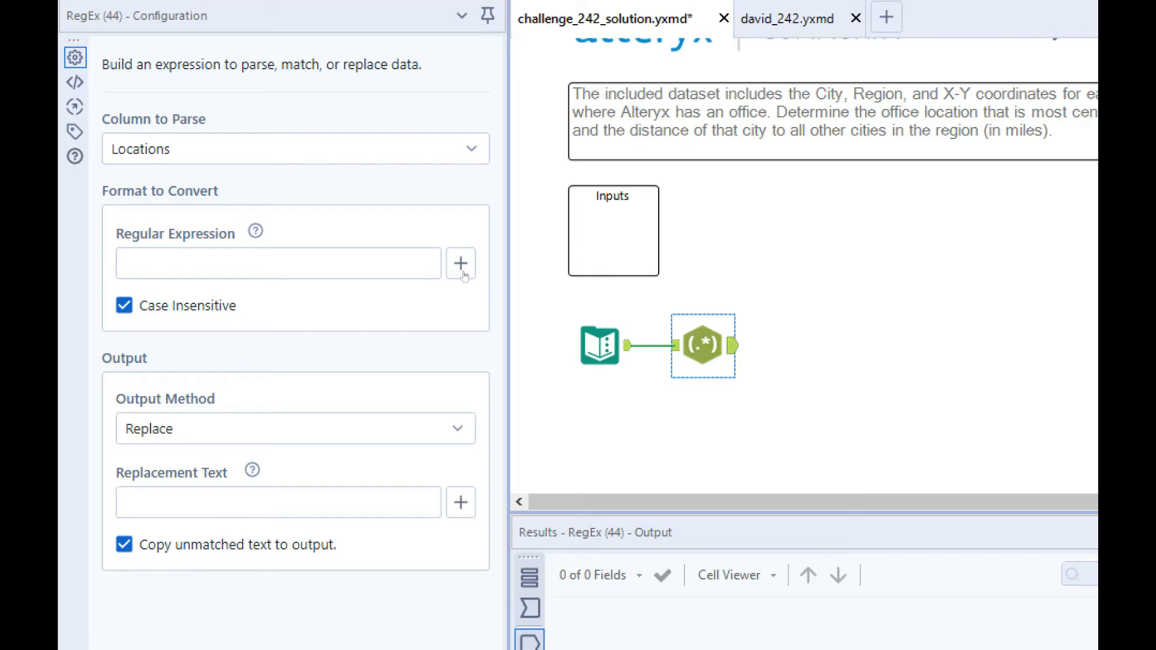
Step: Turn off case-insensitive matching in the RegEx tool and set its output method to Parse
left_click(320, 305)
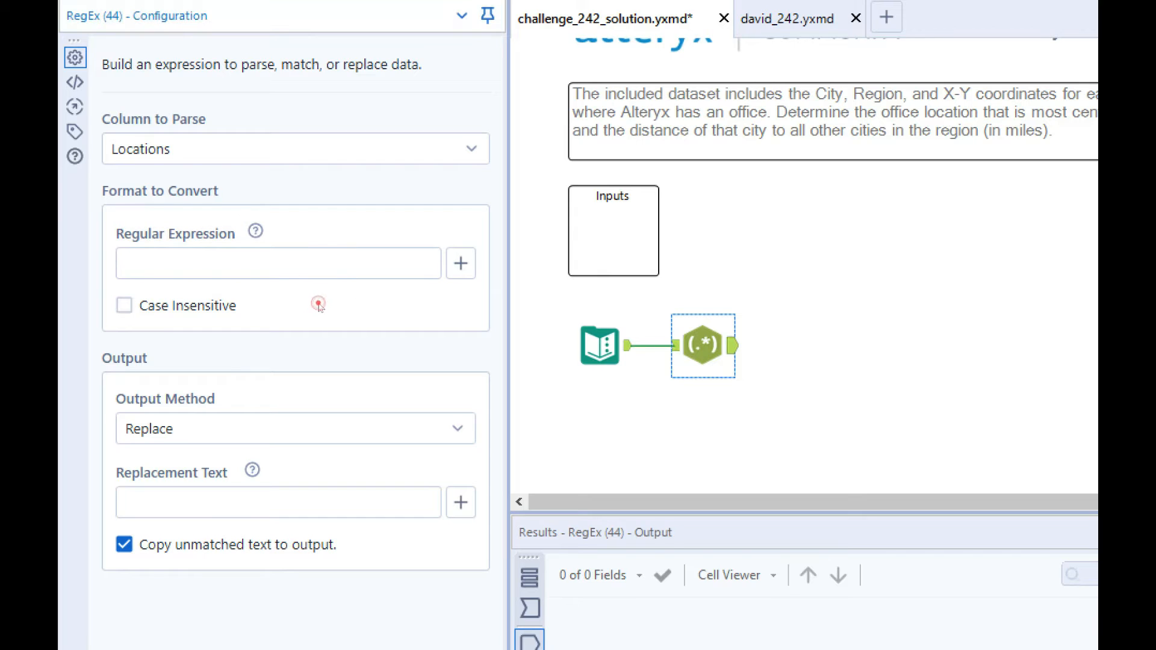
left_click(211, 424)
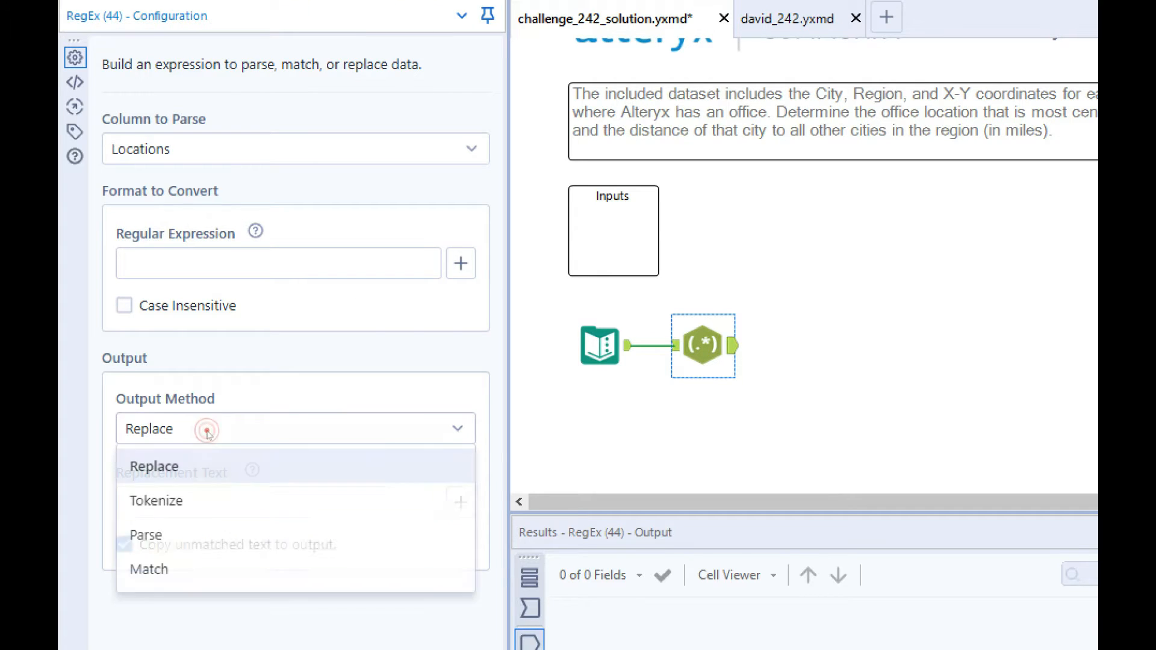
left_click(203, 538)
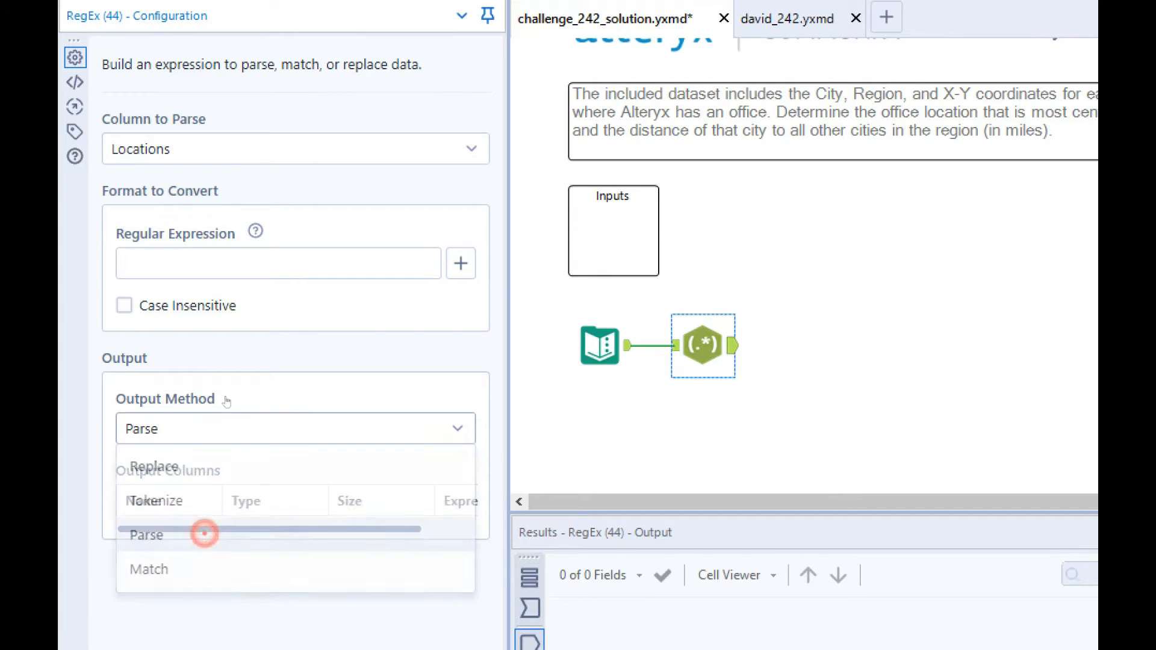
Step: Enter the capture group ([\w\s]+) as the regular expression for the city name
left_click(254, 257)
type("(")
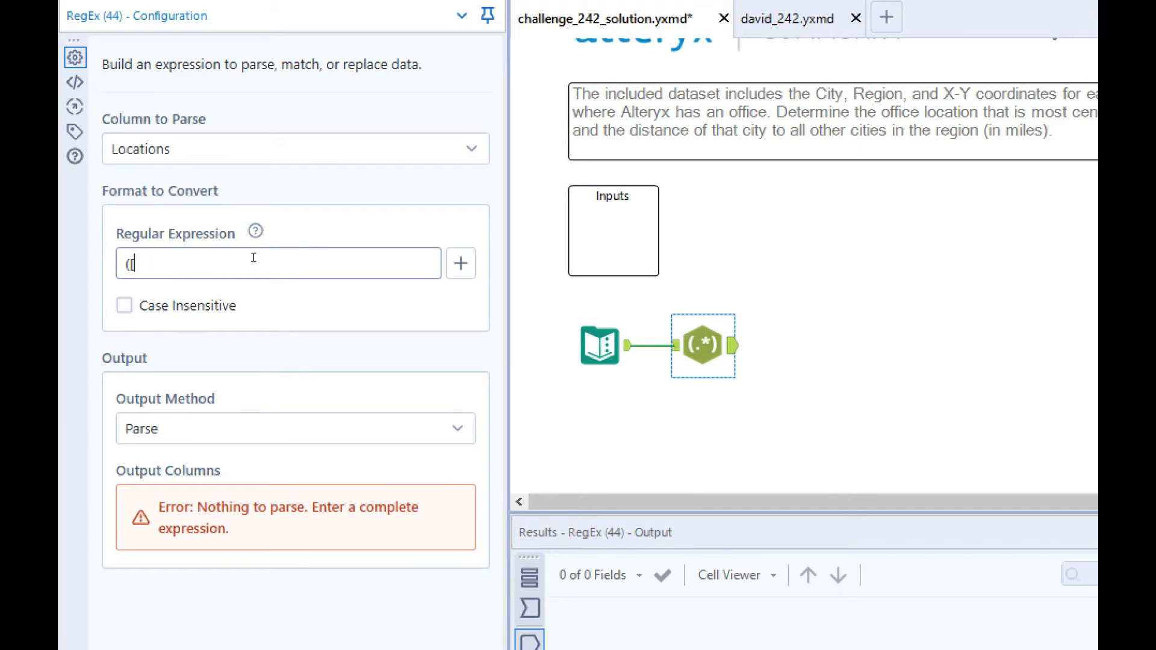
type("[\\w\\s]+)")
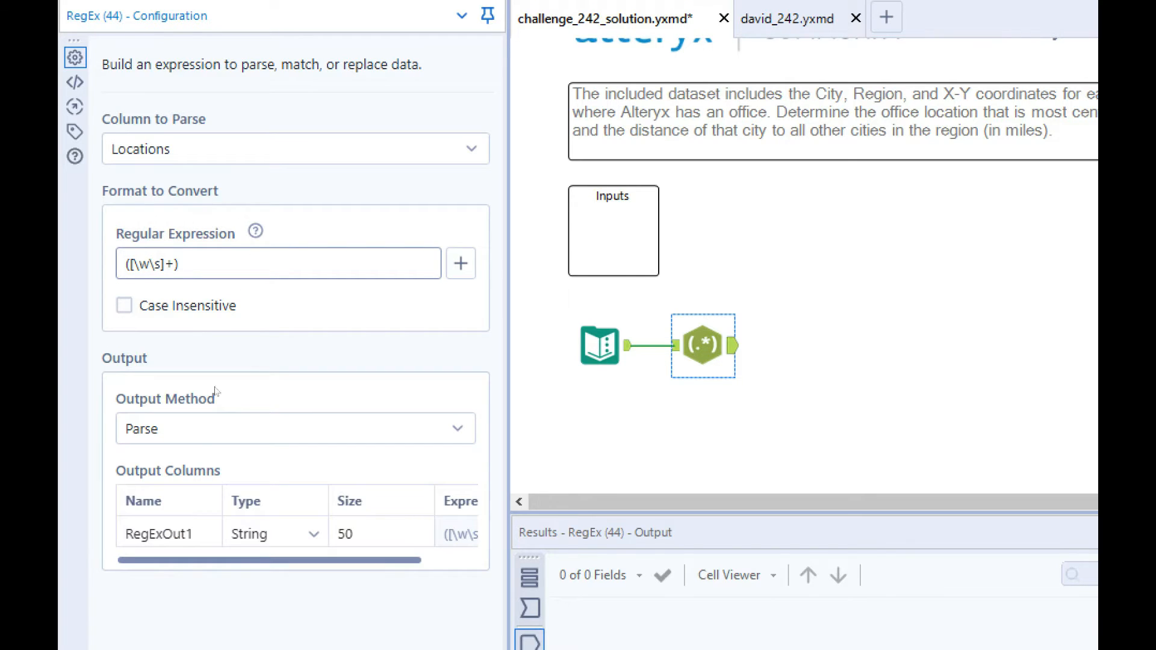
Step: Rename the first parsed output column as City
left_click(173, 523)
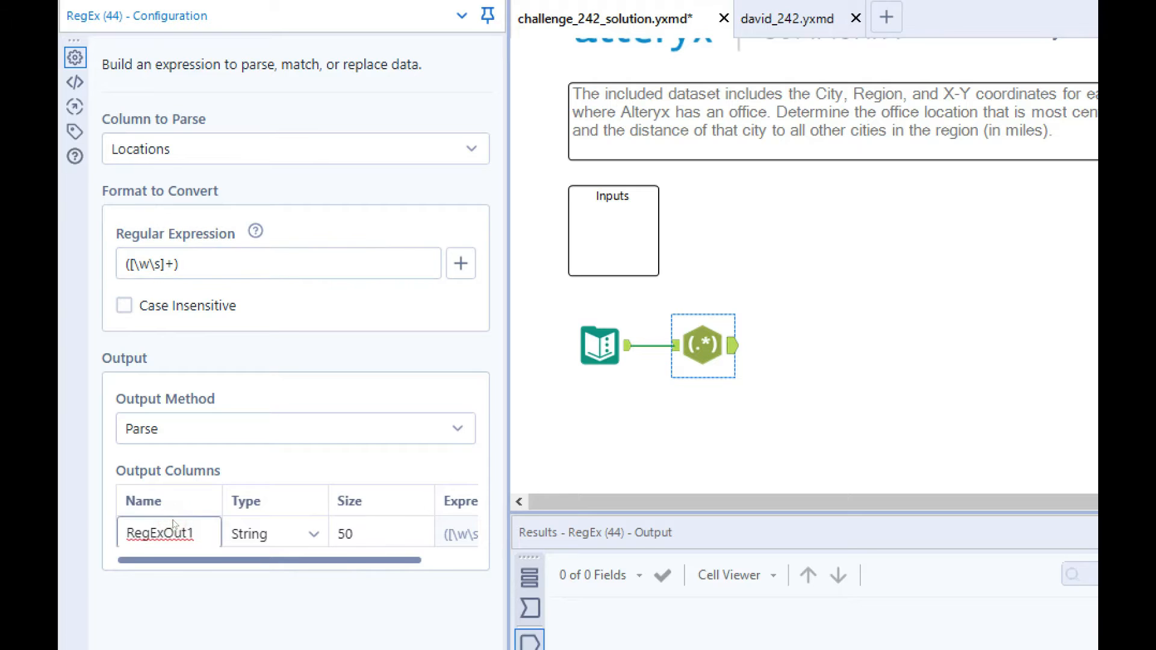
key("BackSpace")
key("BackSpace")
key("BackSpace")
key("BackSpace")
key("BackSpace")
key("BackSpace")
key("BackSpace")
key("BackSpace")
key("BackSpace")
type("City")
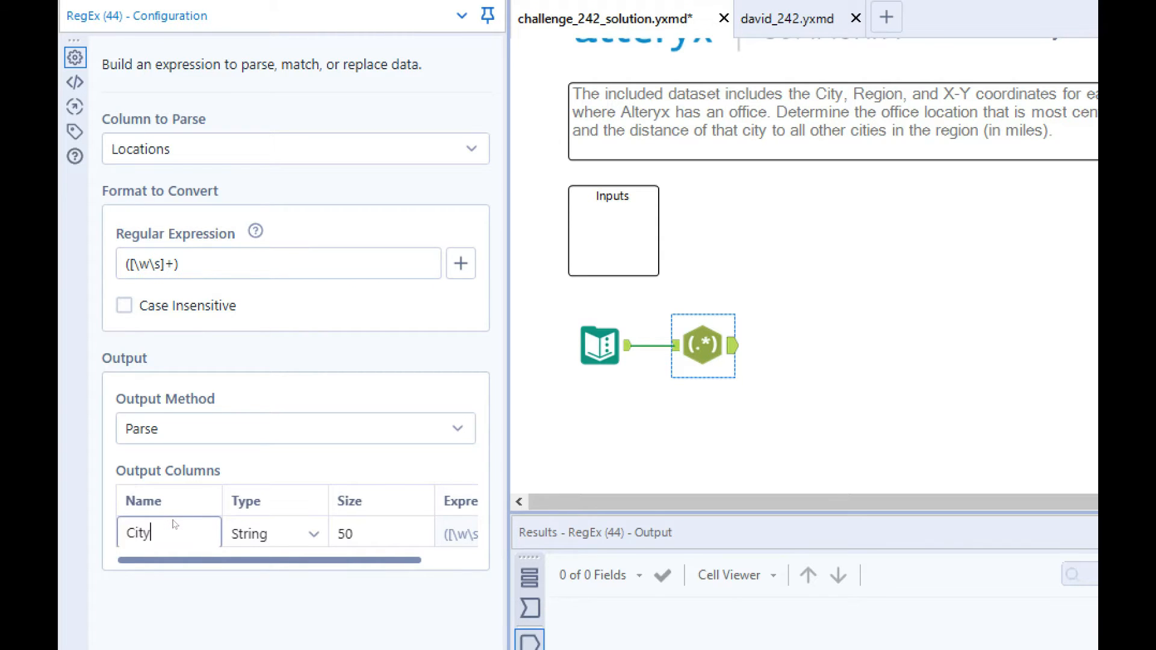
Step: Show the RegEx tool's input records and append the group (\u\u) to the expression for the two-letter region code
left_click(675, 347)
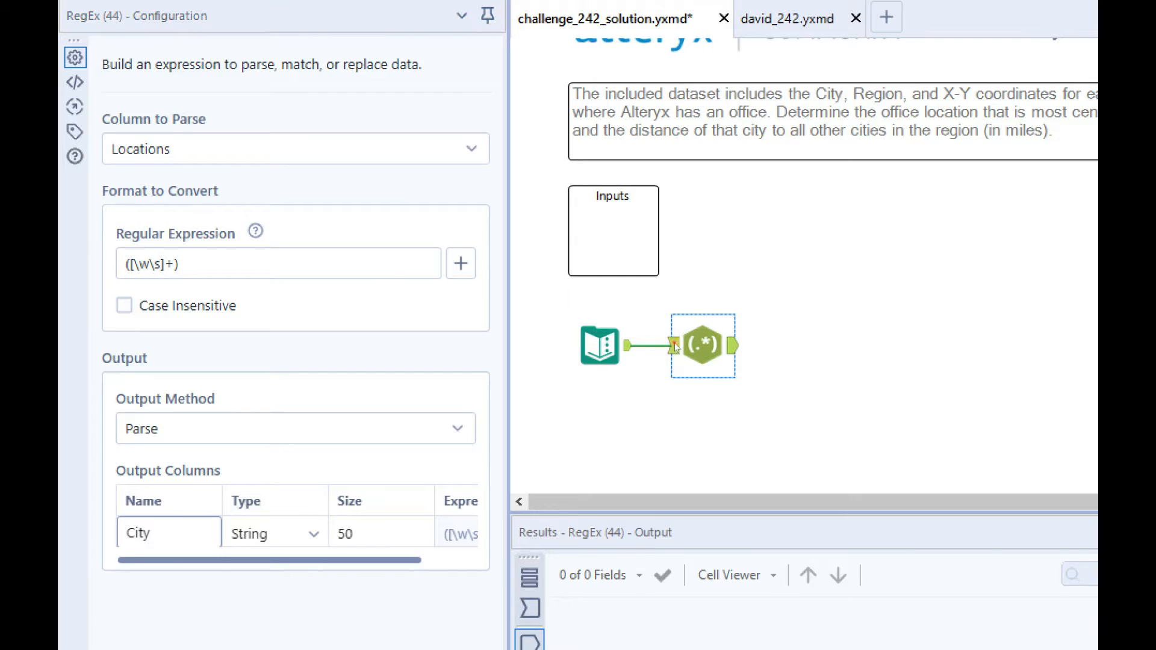
left_click(273, 255)
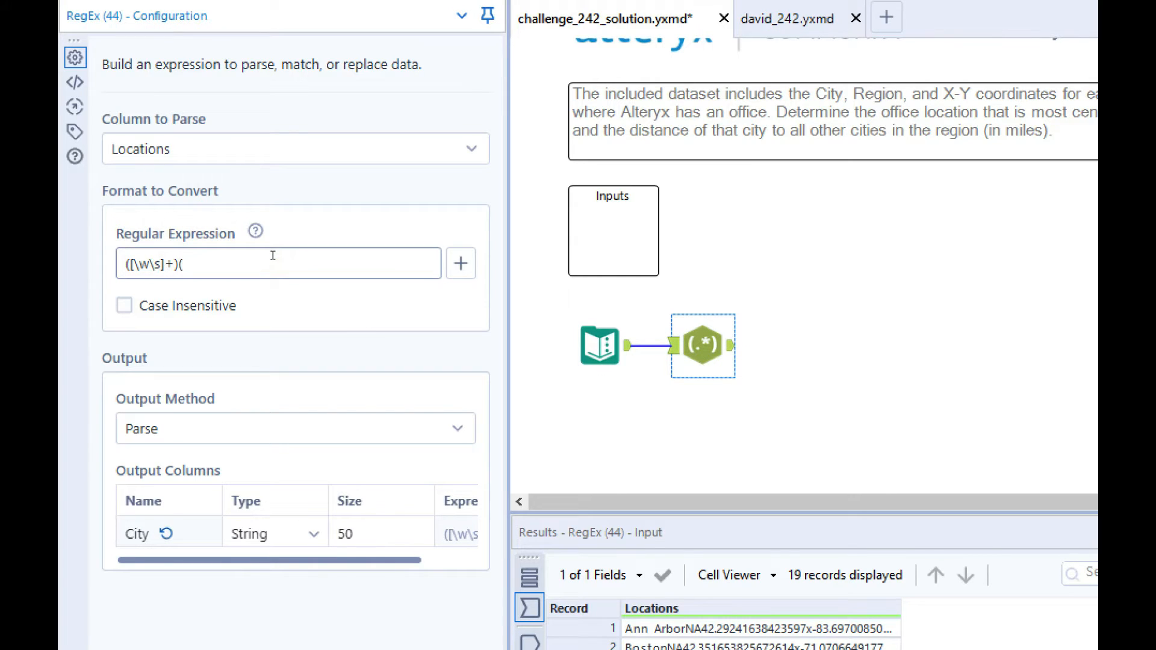
type("(\\u\\u)")
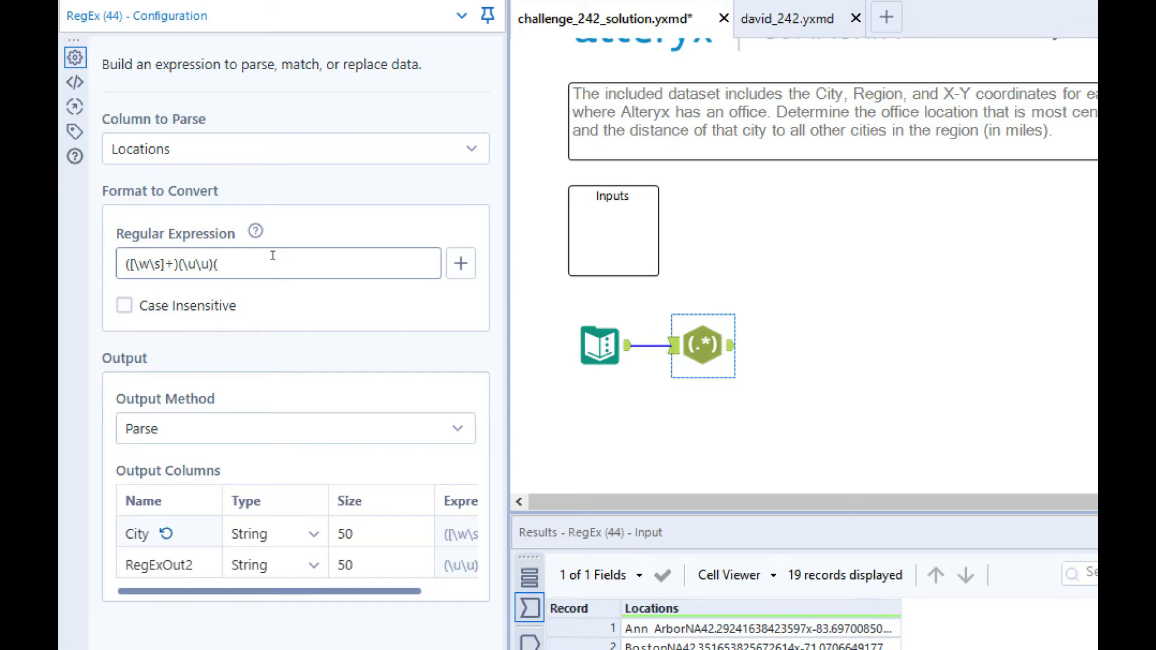
type("([\\-\\d")
Step: Append ([\-\d\.]+)x to the regular expression to capture the first coordinate up to the x separator
type("\\.)+")
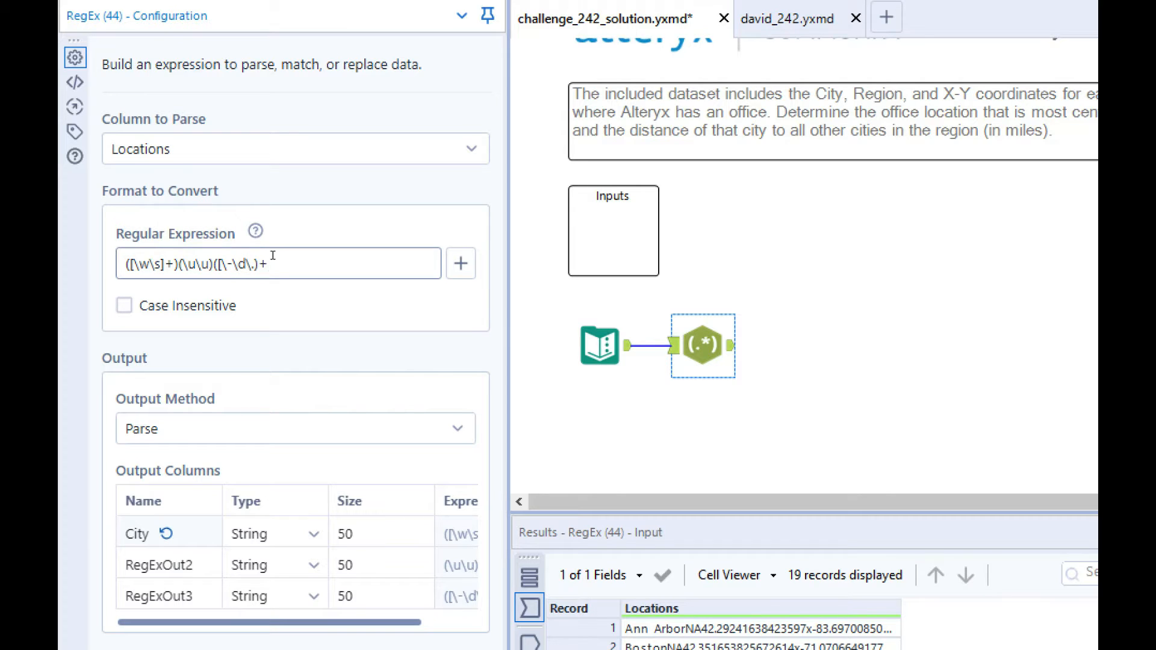
key("BackSpace")
key("BackSpace")
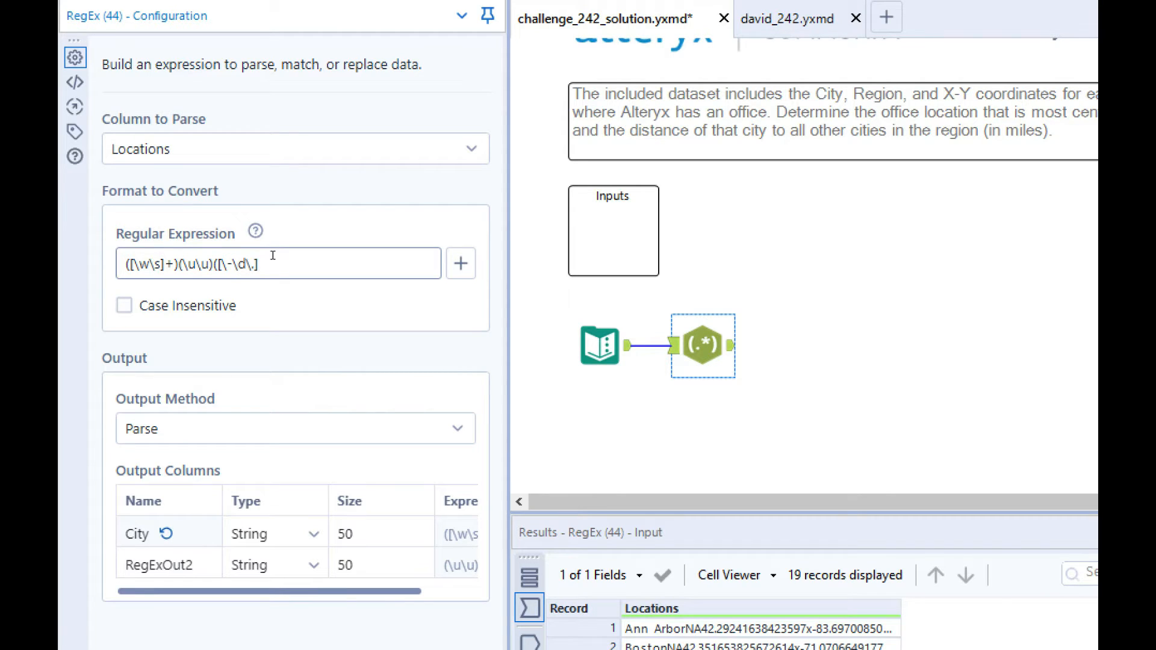
type(")x")
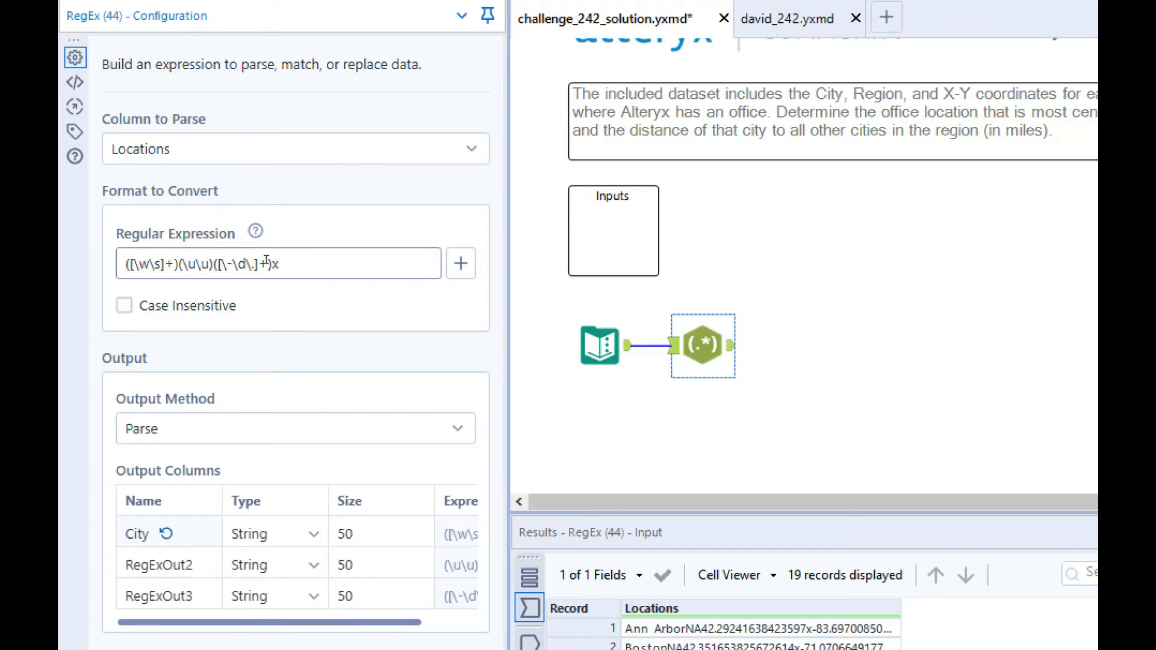
Step: Copy the coordinate group ([\-\d\.]+) and paste it after the x to capture the second coordinate
left_click_drag(273, 264, 212, 258)
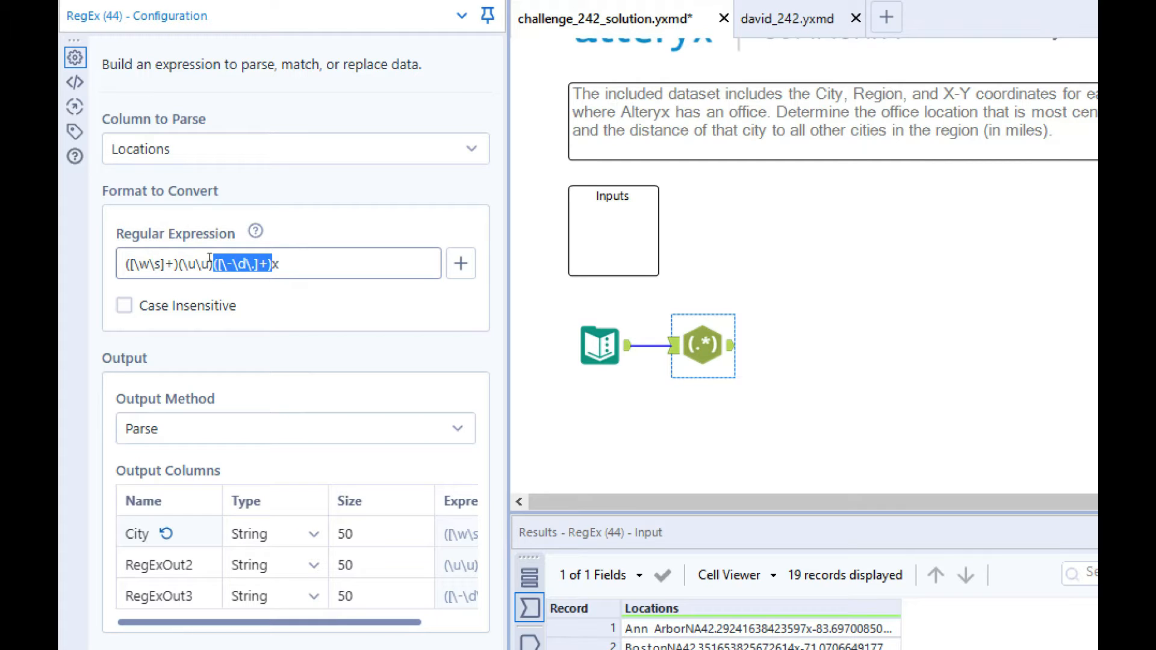
key("ctrl+c")
left_click(283, 264)
key("ctrl+v")
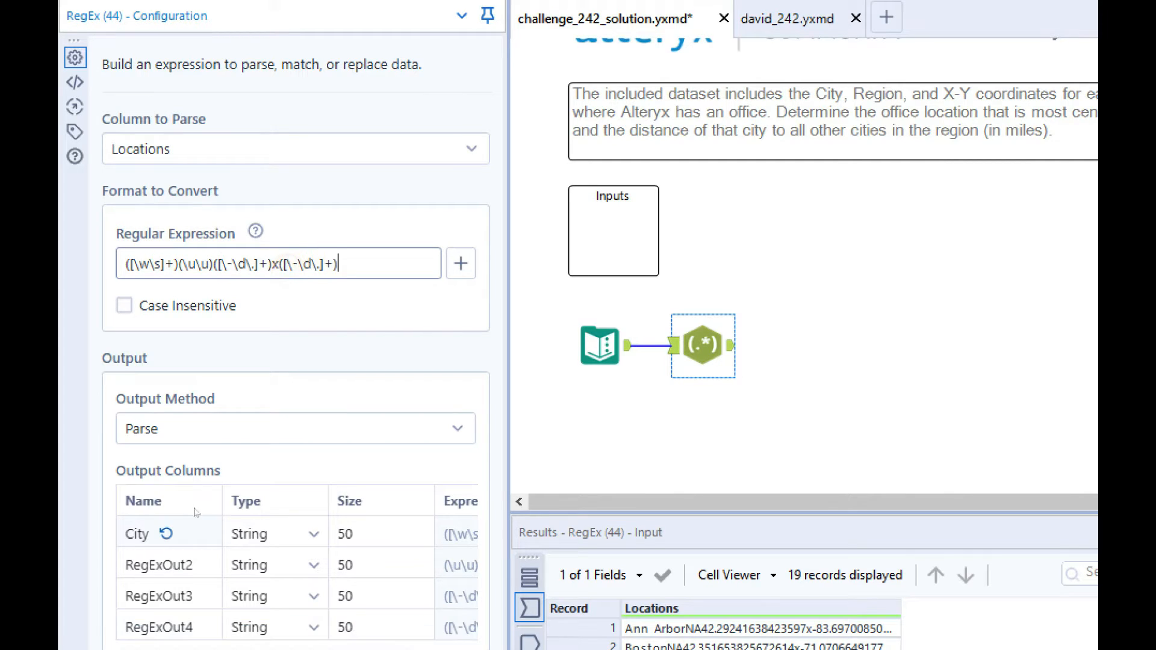
Step: Rename the second parsed output column as Region
left_click(171, 560)
key("BackSpace")
key("BackSpace")
key("BackSpace")
key("BackSpace")
key("BackSpace")
key("BackSpace")
key("BackSpace")
key("BackSpace")
key("BackSpace")
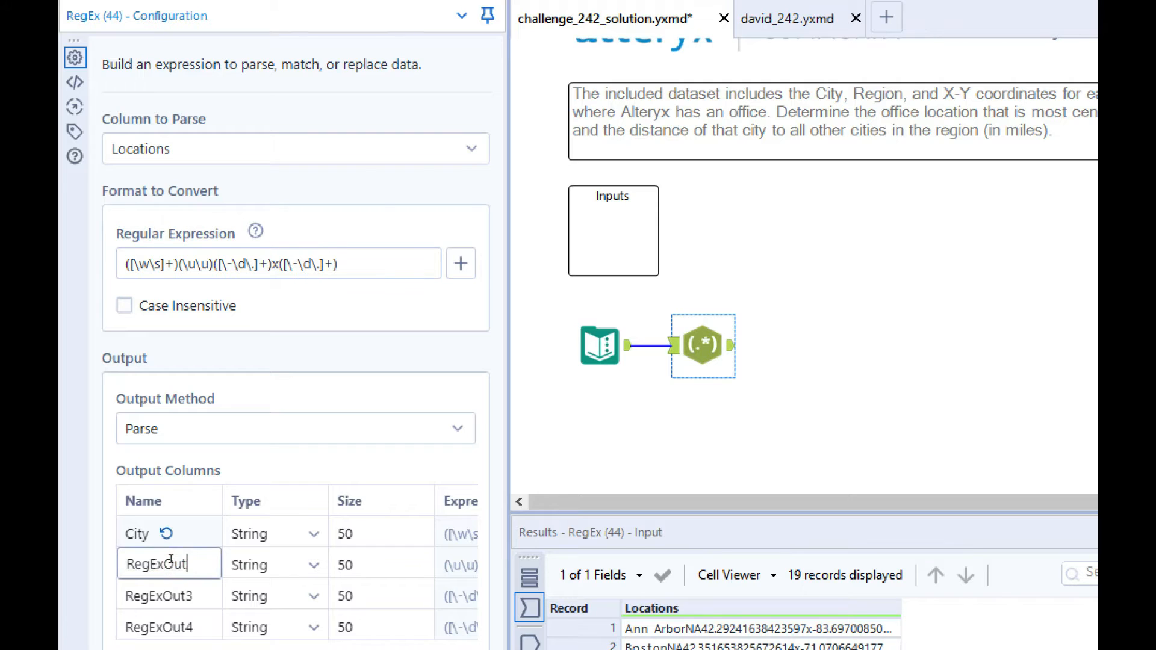
type("Region")
Step: Rename the third parsed output column as Lon and the fourth as Lat
left_click(175, 593)
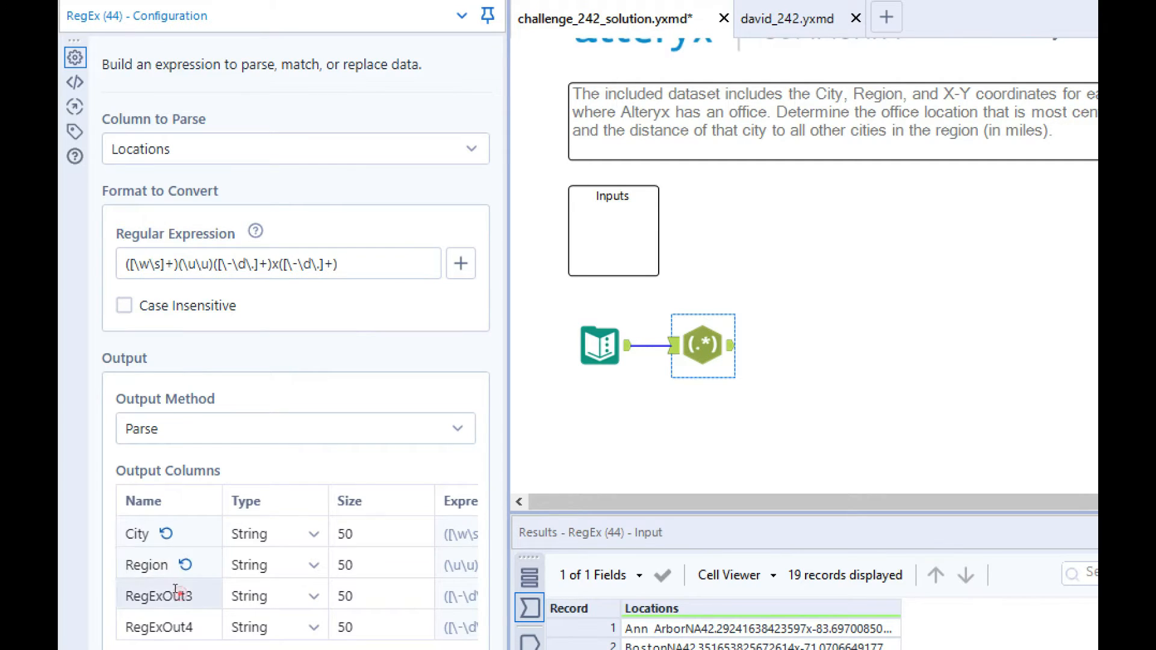
double_click(176, 590)
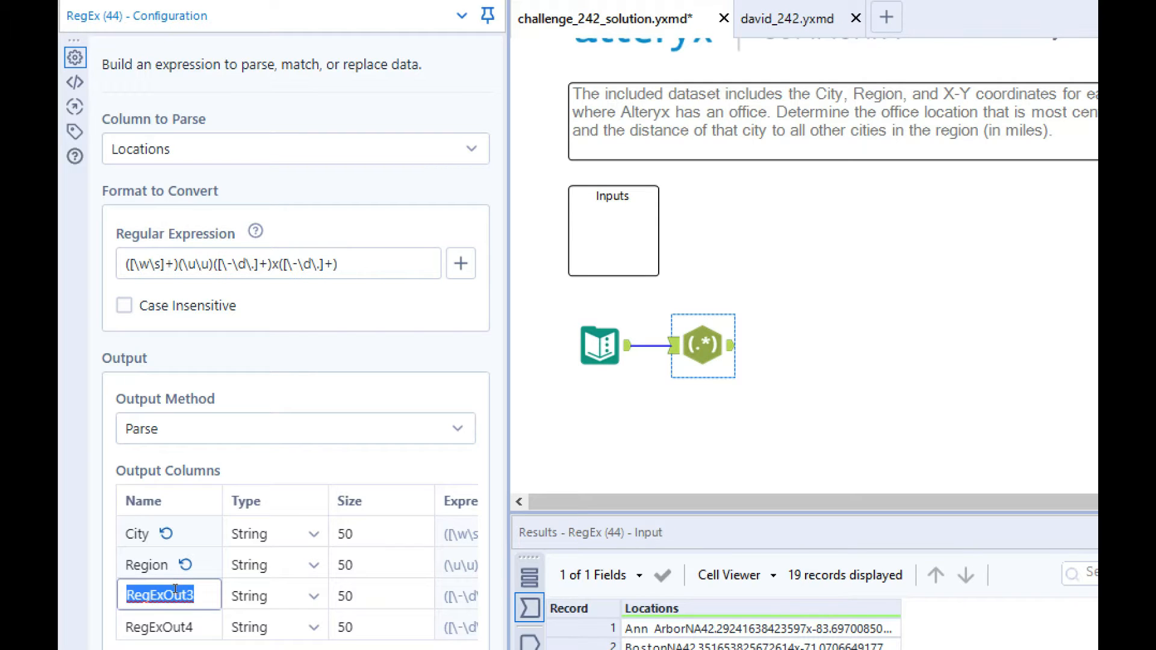
type("Lo")
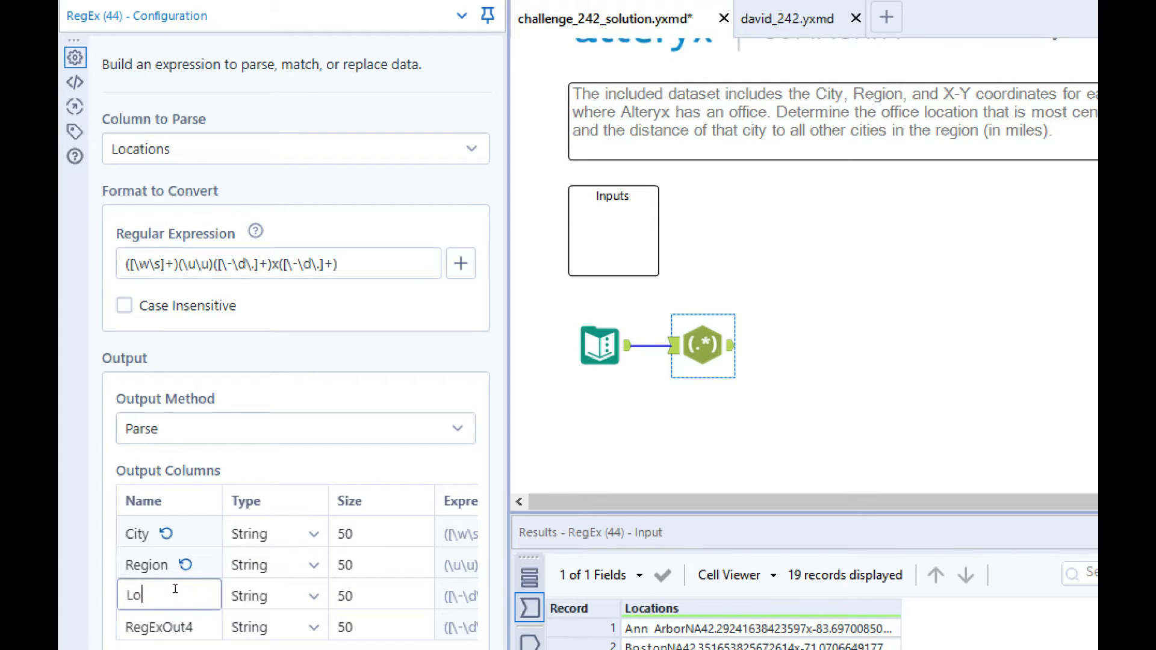
type("n")
left_click(179, 624)
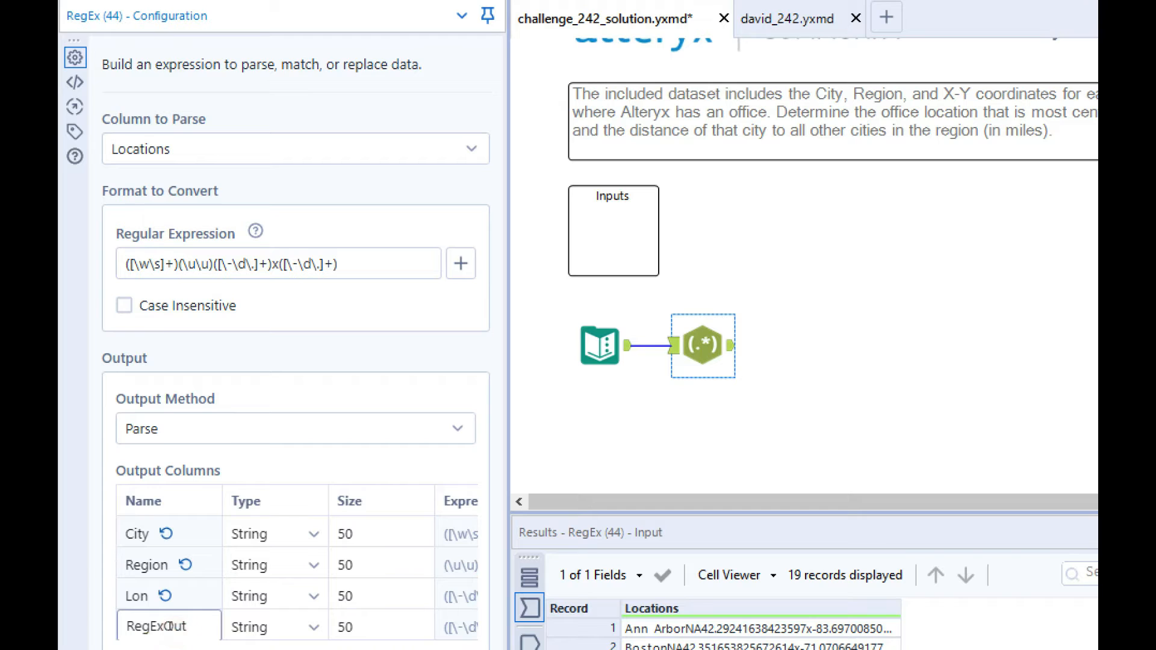
key("BackSpace")
key("BackSpace")
key("BackSpace")
key("BackSpace")
key("BackSpace")
key("BackSpace")
key("BackSpace")
key("BackSpace")
type("a")
type("at")
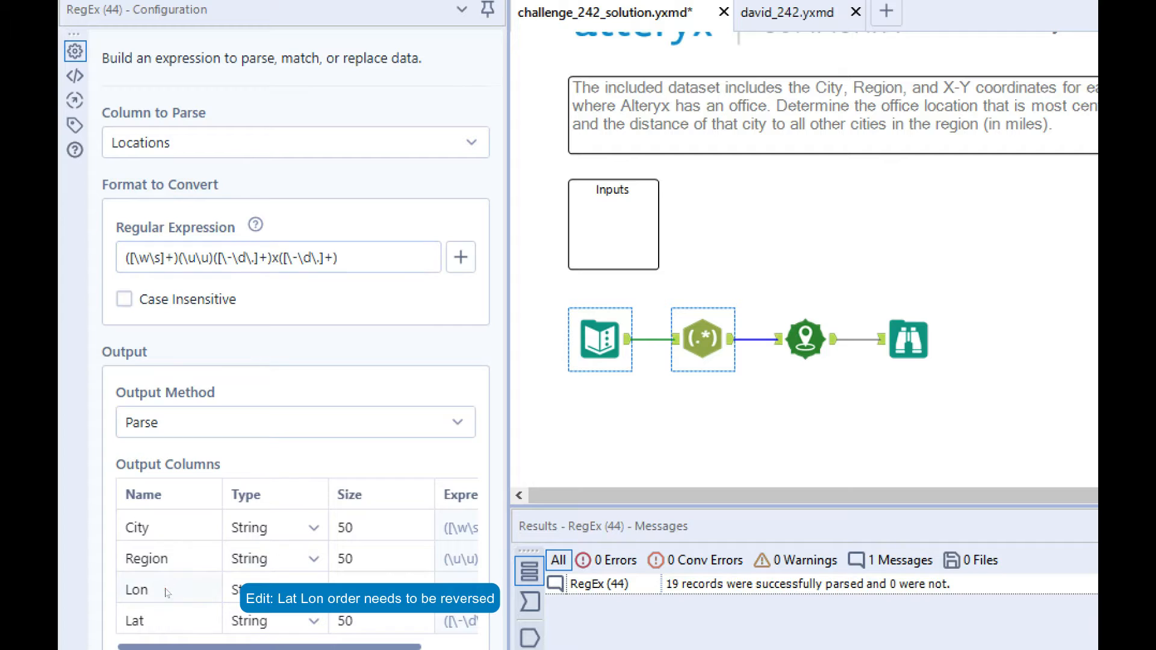
Step: Set the third output column's name to Lat and the fourth output column's name to Lon
left_click(161, 585)
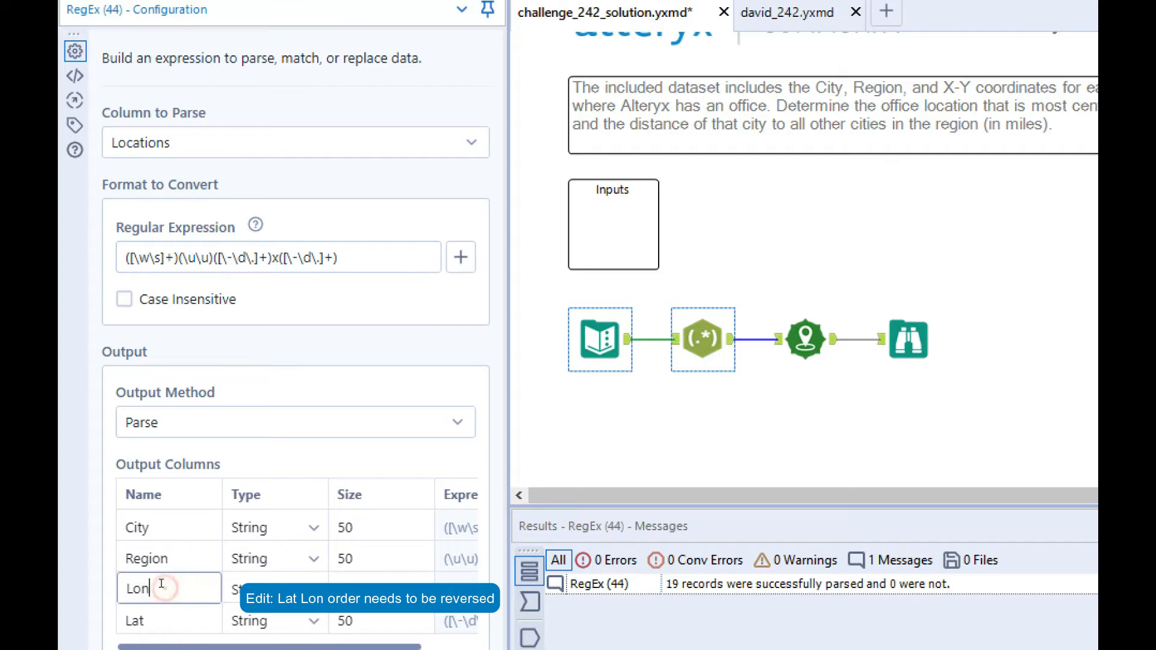
key("BackSpace")
key("BackSpace")
type("at")
left_click(159, 610)
key("BackSpace")
key("BackSpace")
type("o")
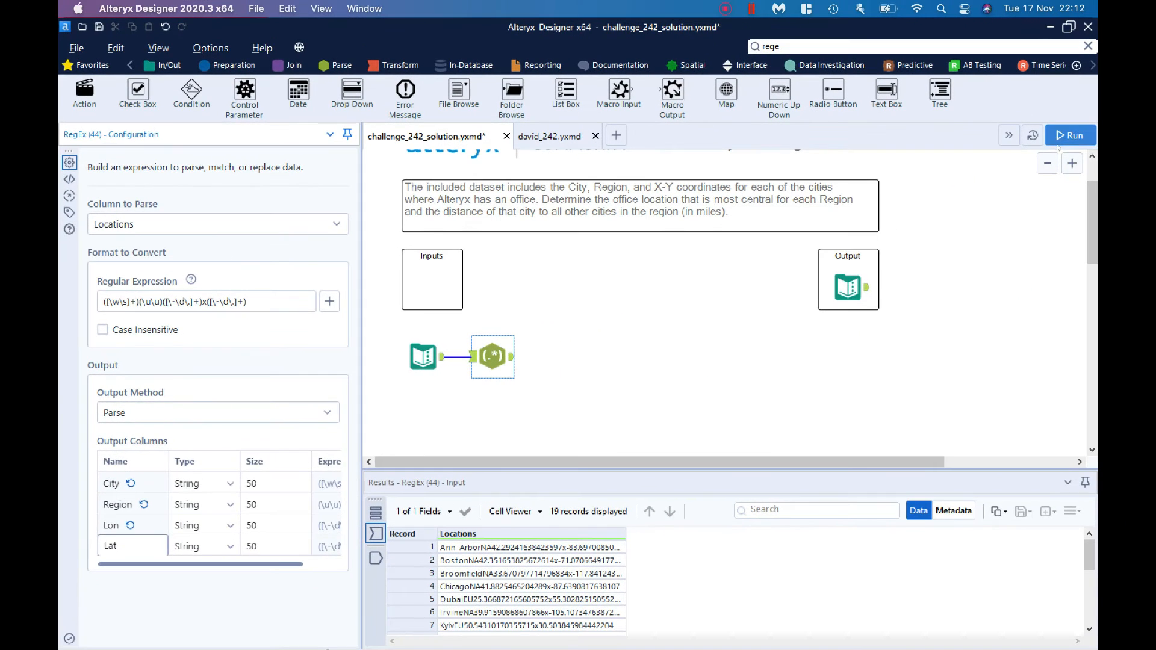
Step: Run the workflow and show the RegEx tool's output records
left_click(1059, 137)
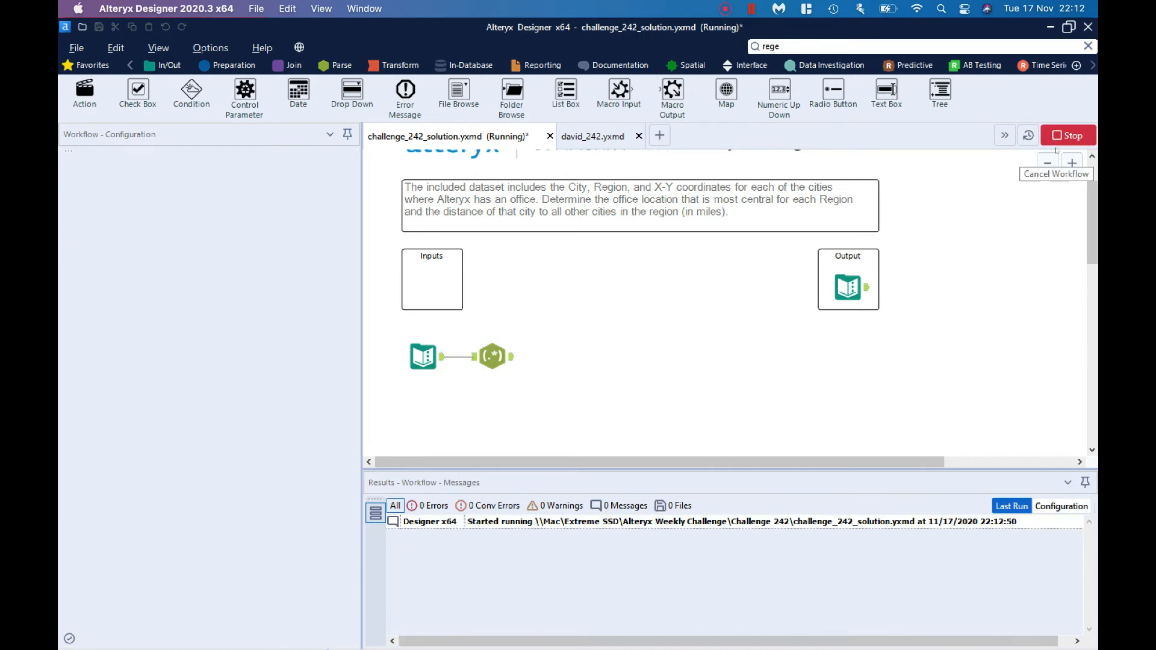
left_click(507, 355)
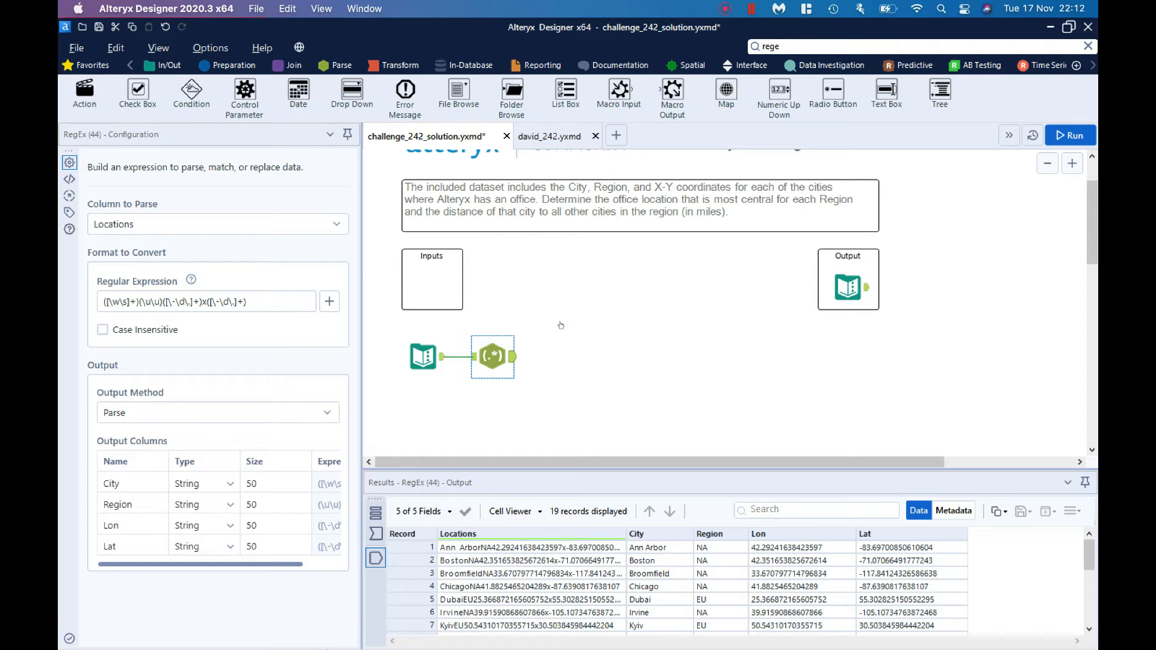
Step: Search the tools for "create" and place a Create Points tool connected after the RegEx tool
left_click(837, 46)
type("cr")
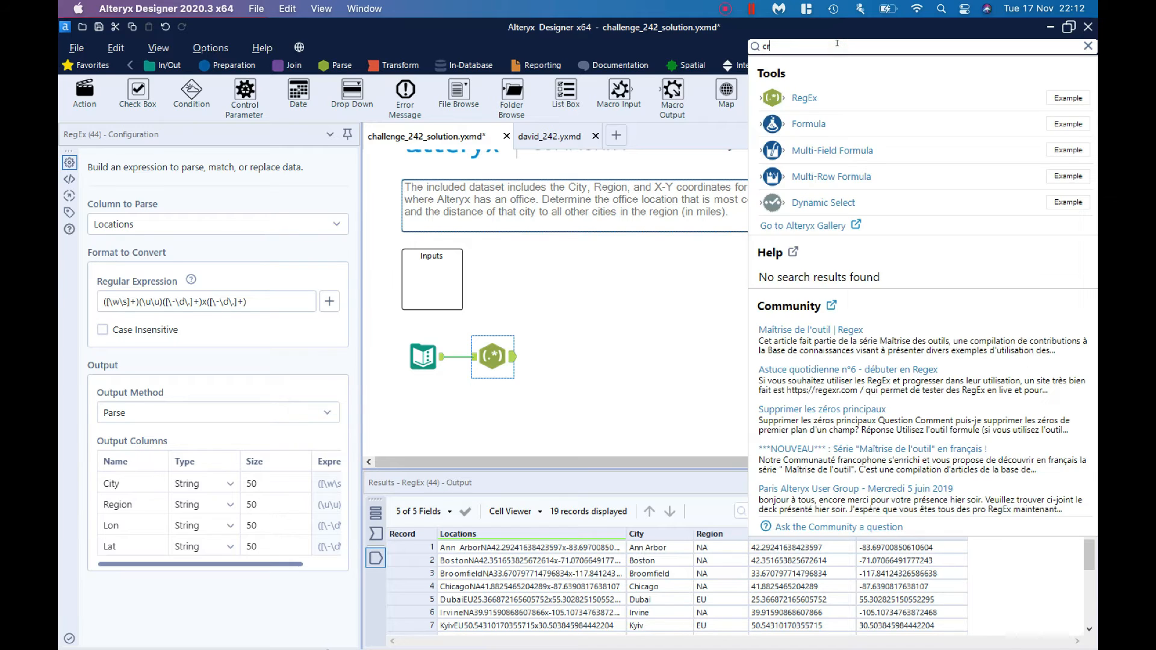
type("eate")
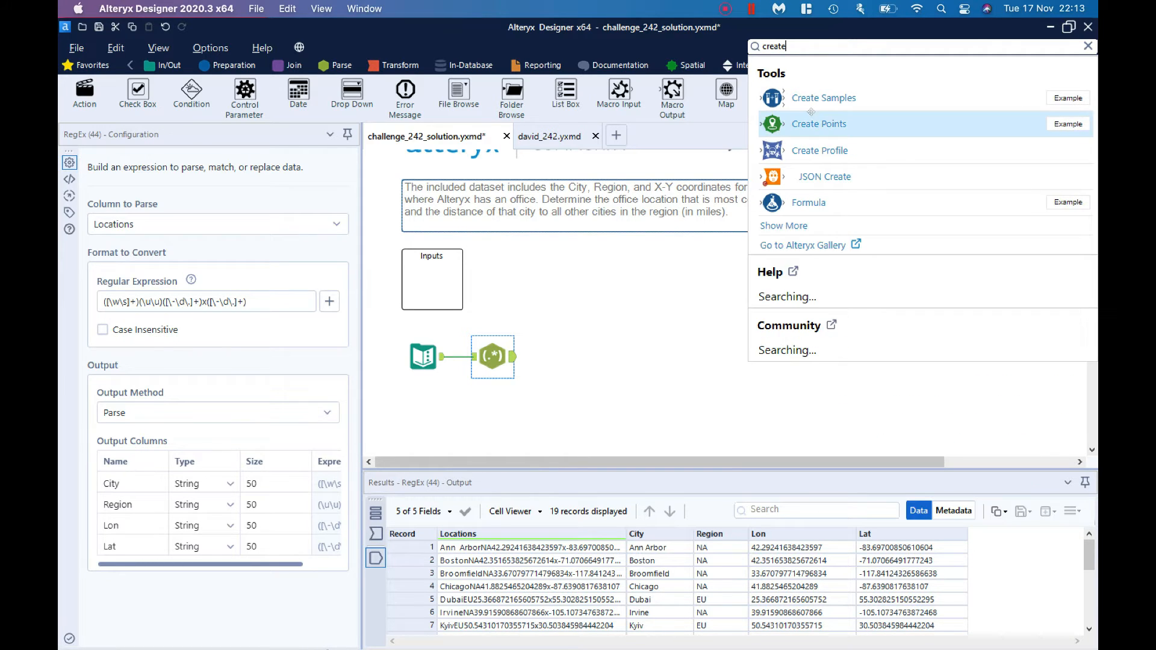
left_click_drag(811, 112, 560, 354)
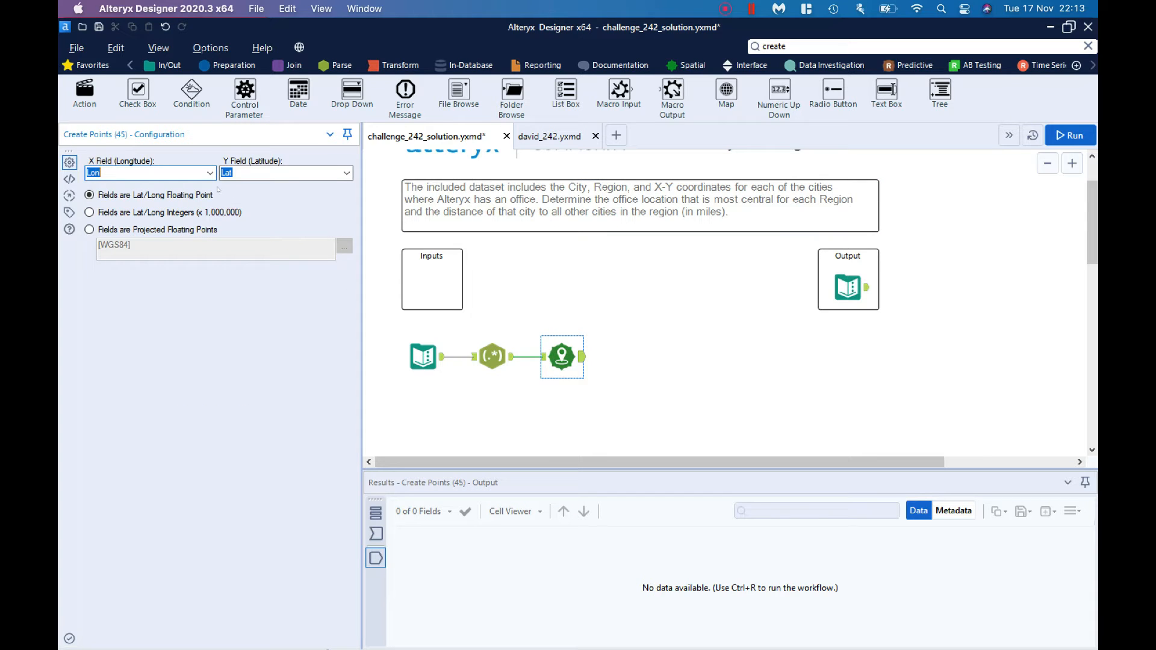
Step: Add a Browse tool after the Create Points tool and run the workflow
left_click(559, 352)
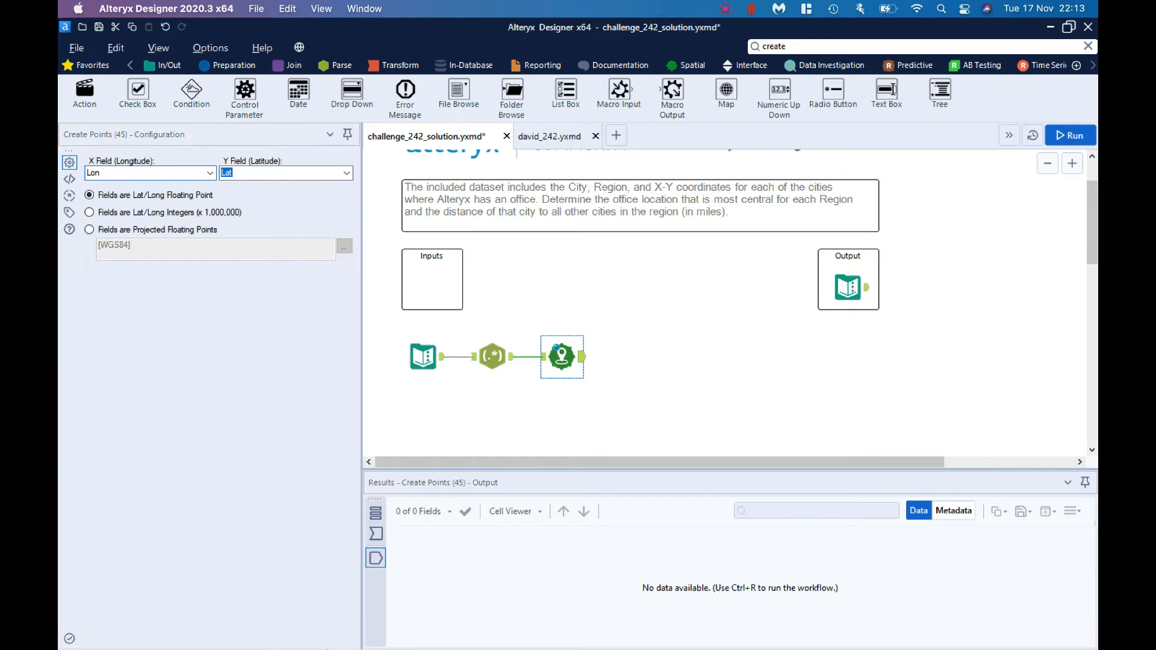
right_click(557, 351)
left_click(608, 563)
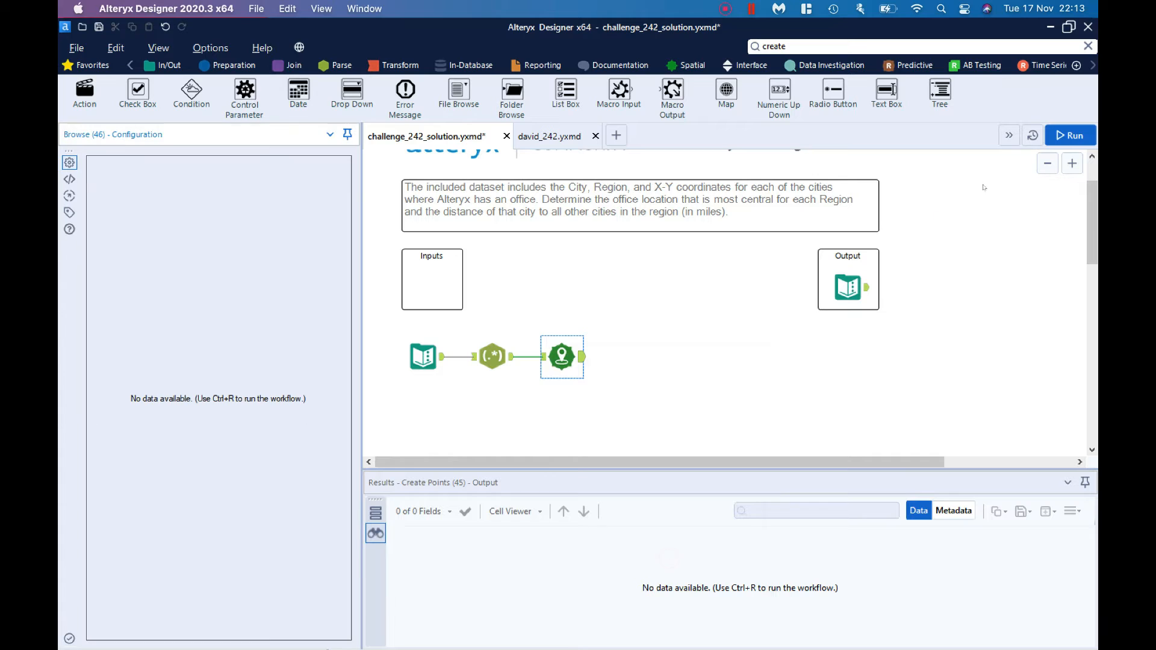
left_click(1070, 135)
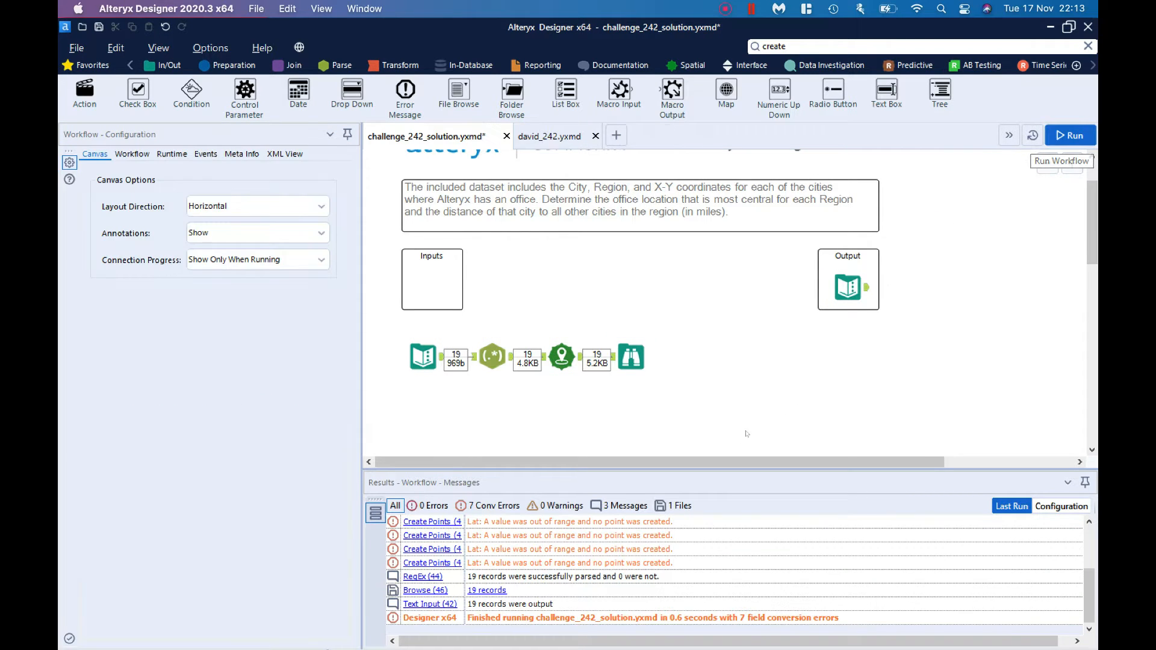
Step: Show the Browse tool's map of the office points with the Alteryx Light base map
left_click(637, 366)
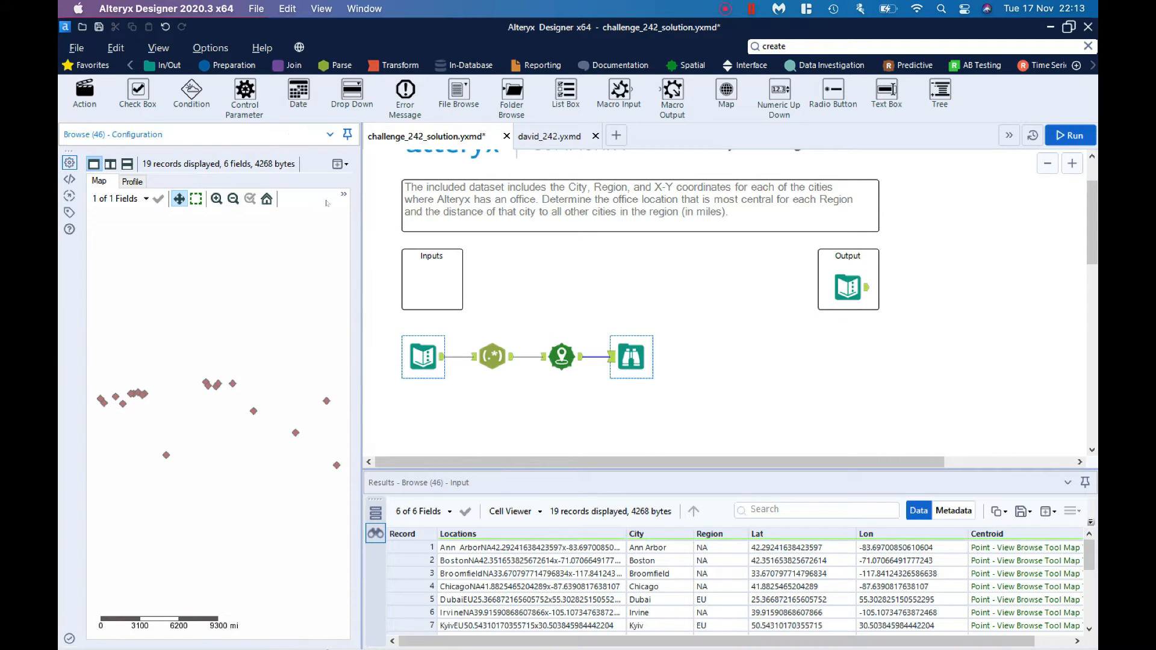
left_click(343, 195)
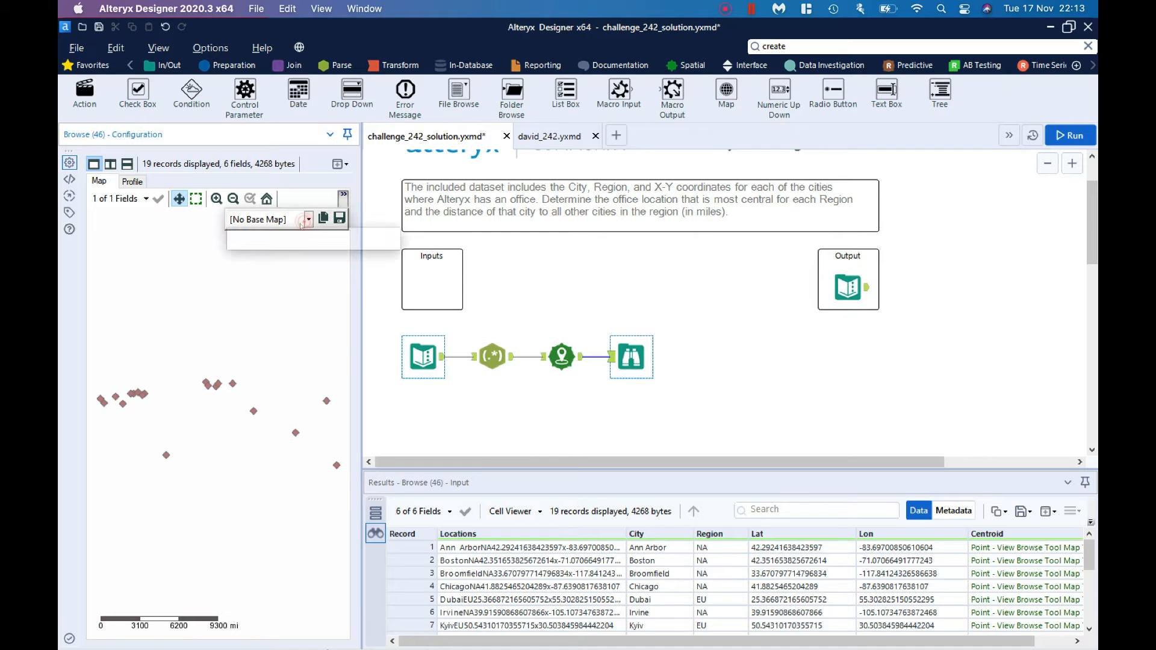
left_click(270, 220)
left_click(287, 257)
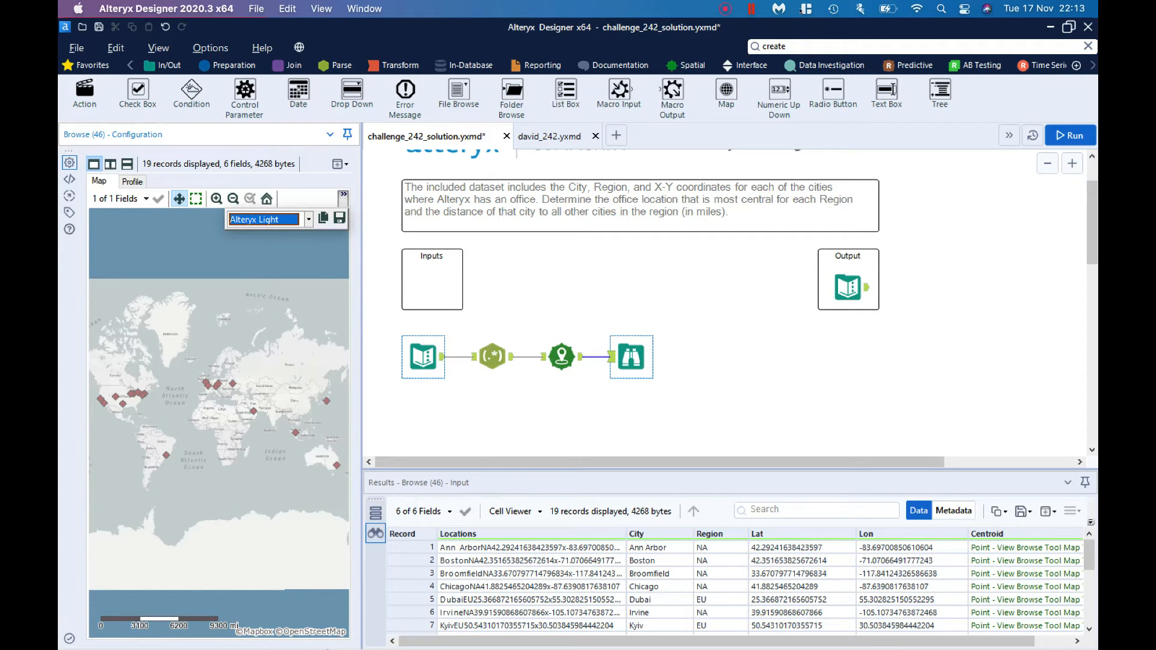
Step: Search the tools for "summarise" and place a Summarize tool connected after the Create Points tool
double_click(786, 46)
type("s")
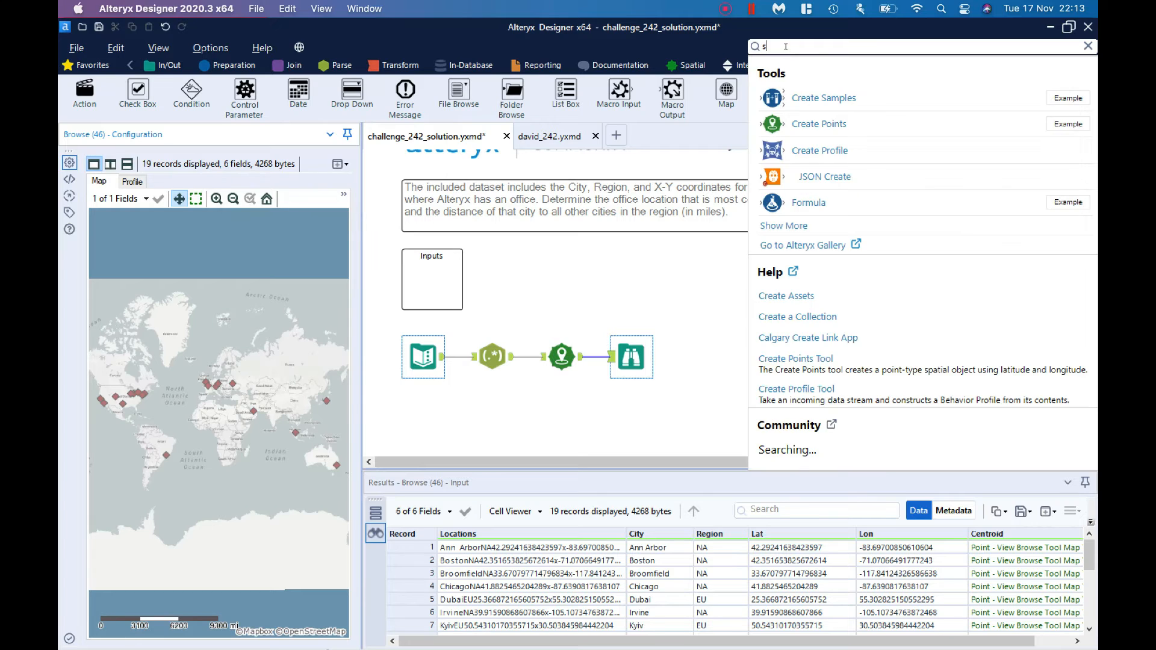
type("ummarise")
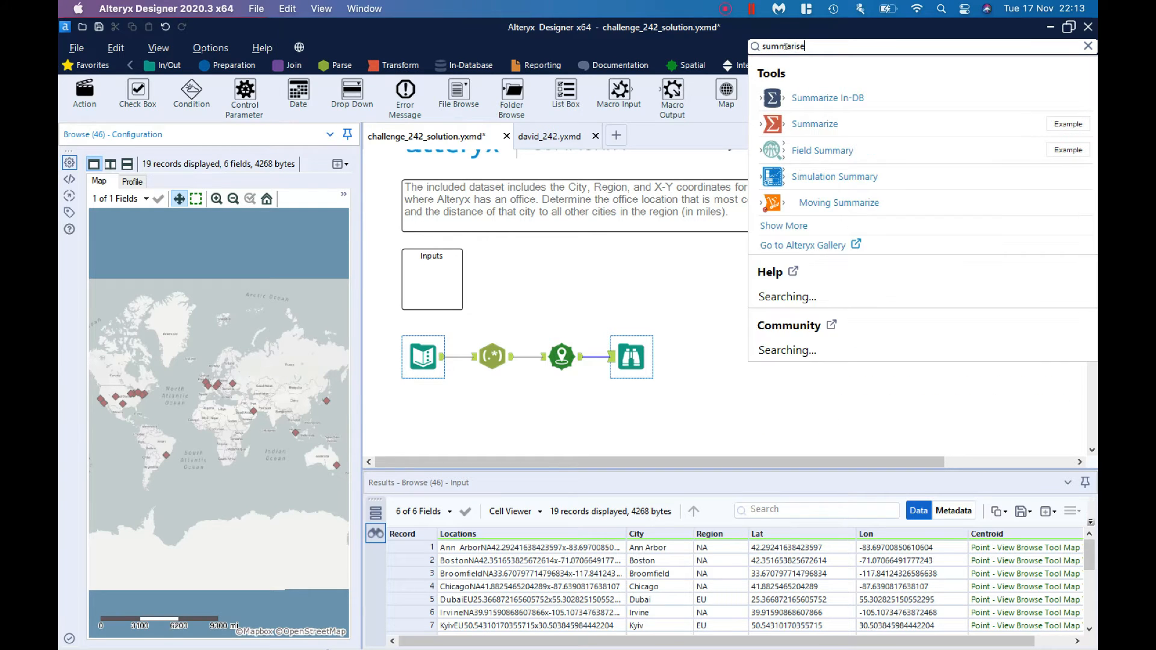
left_click_drag(798, 97, 621, 409)
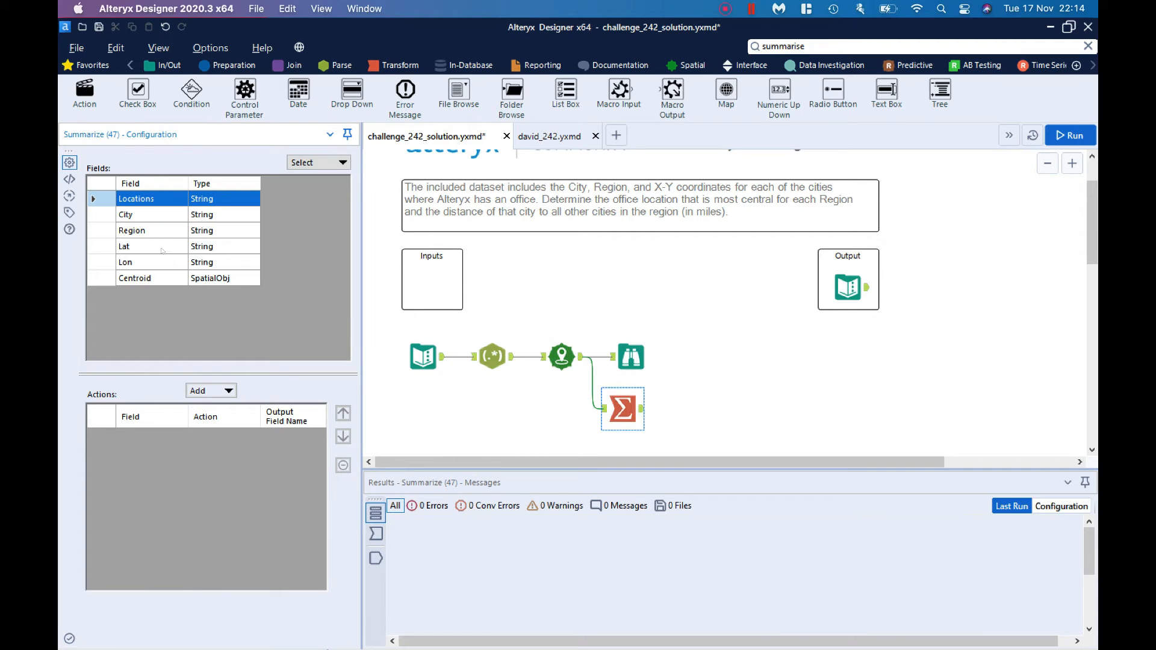
Step: Configure the Summarize tool to group by Region and apply Create Centroid to the Centroid field
left_click(155, 231)
left_click(228, 390)
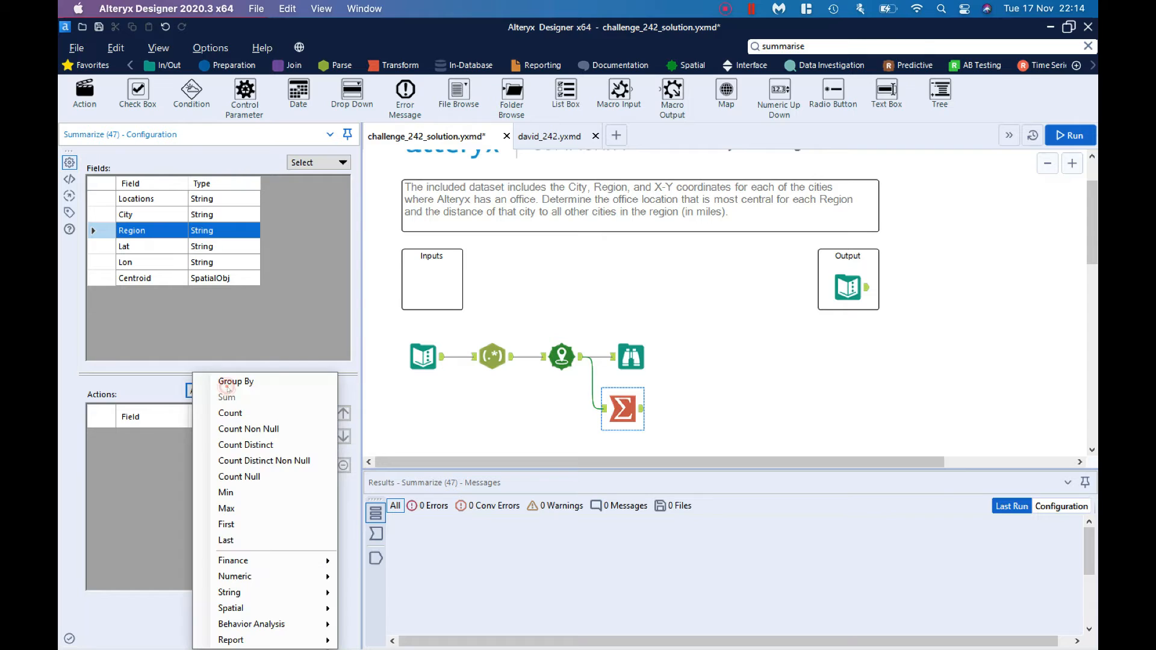
left_click(227, 384)
left_click(181, 281)
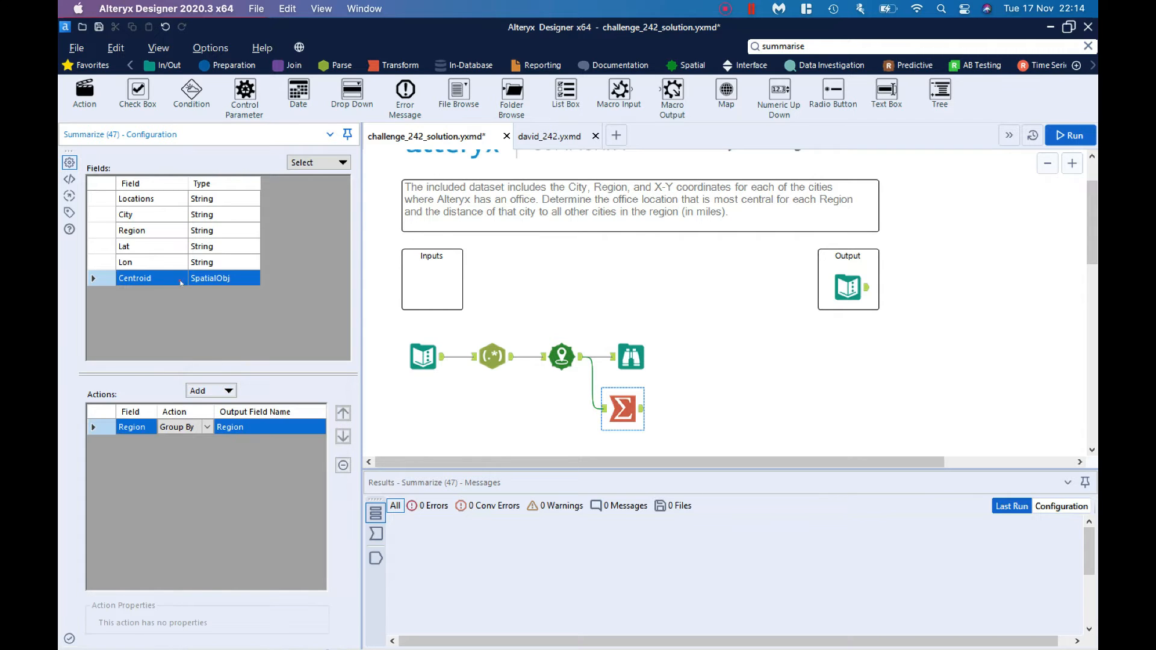
left_click(223, 388)
mouse_move(286, 614)
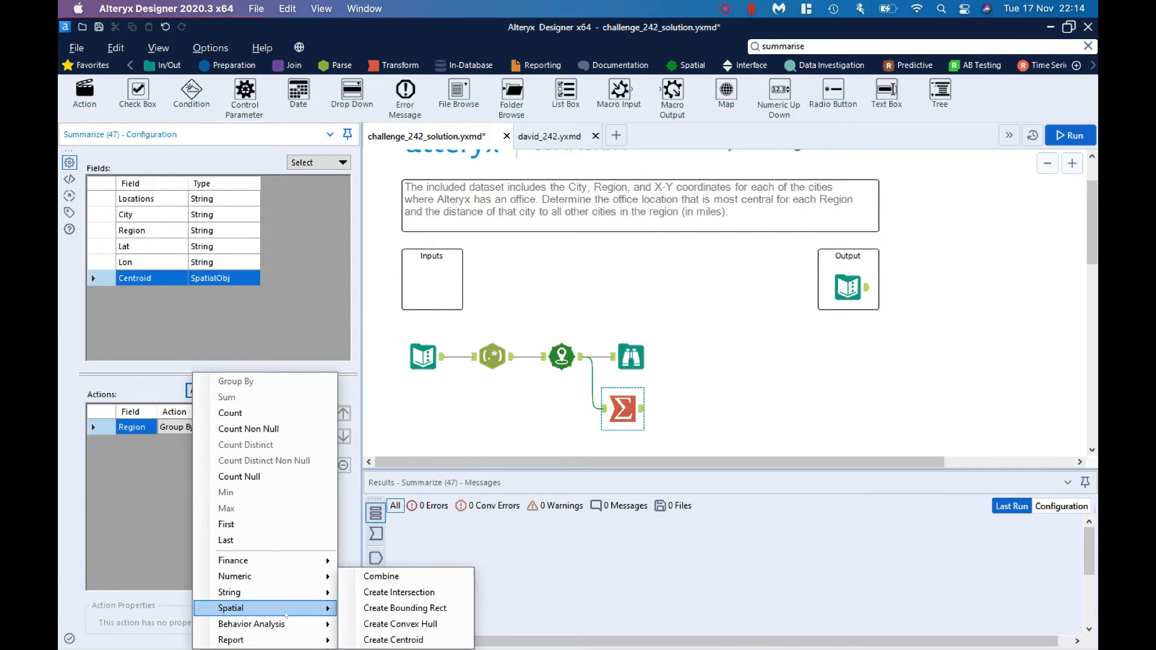
left_click(360, 639)
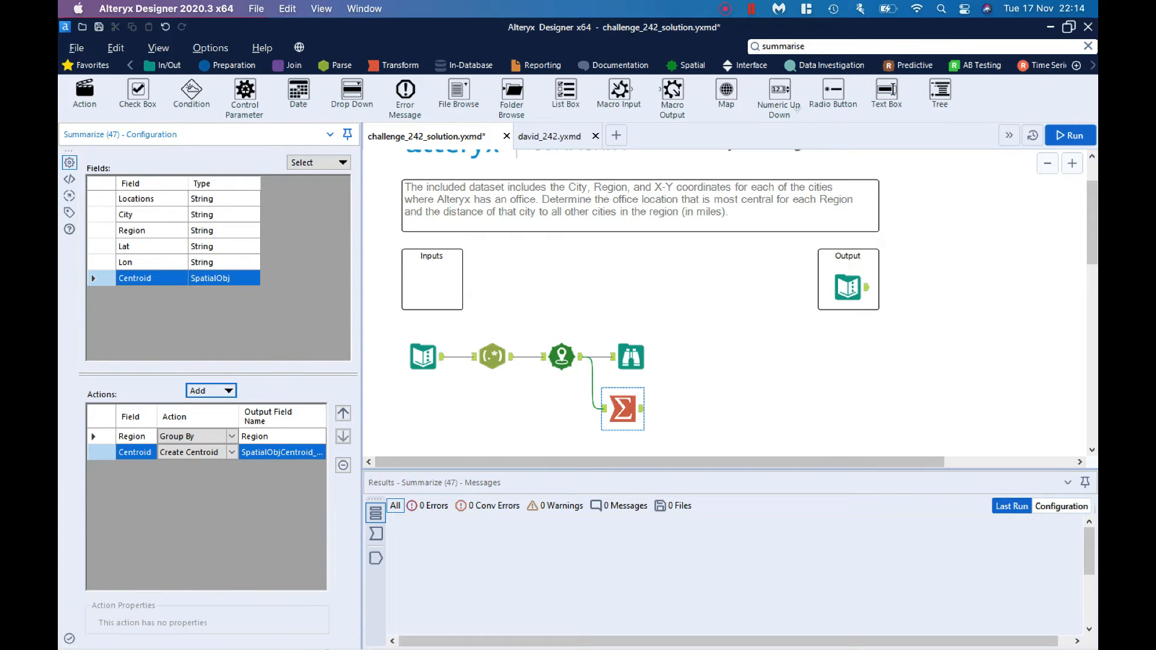
Step: Add a Join tool with Create Points as left input and Summarize as right input, and move the Browse tool up out of the way
left_click(806, 45)
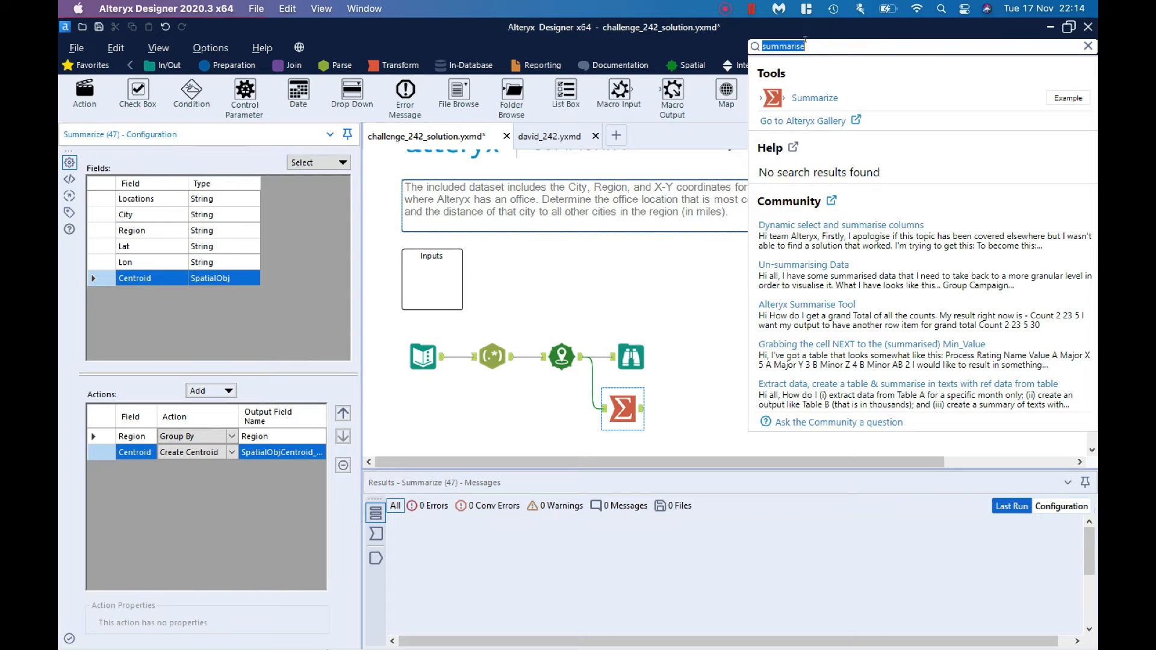
type("join")
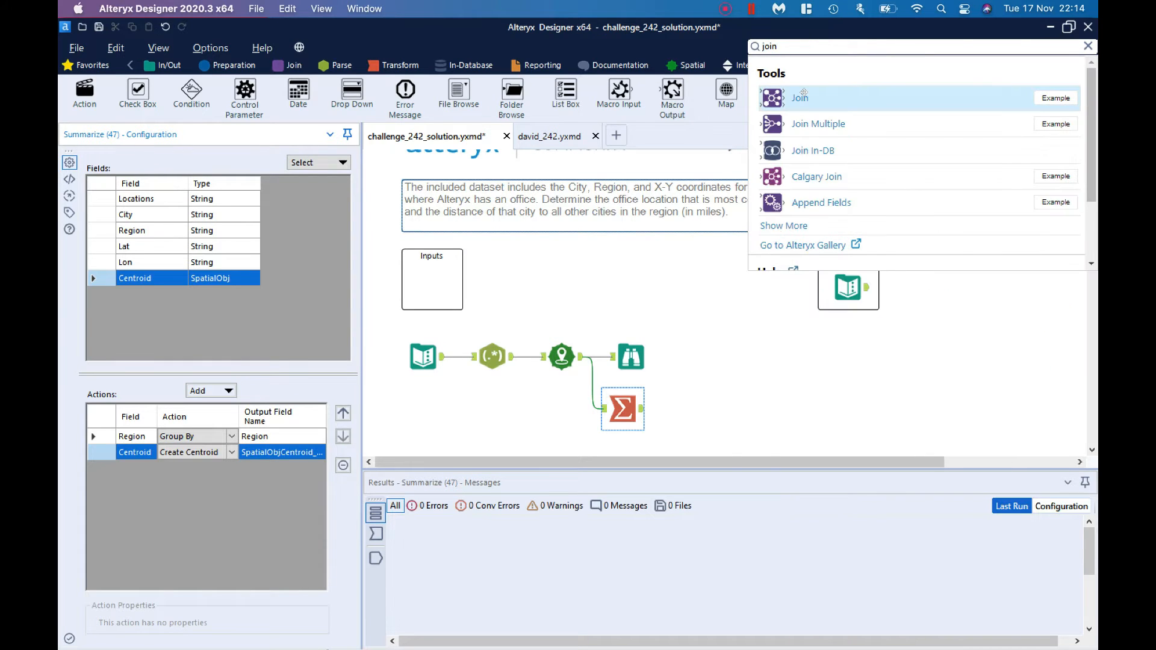
left_click_drag(803, 97, 693, 366)
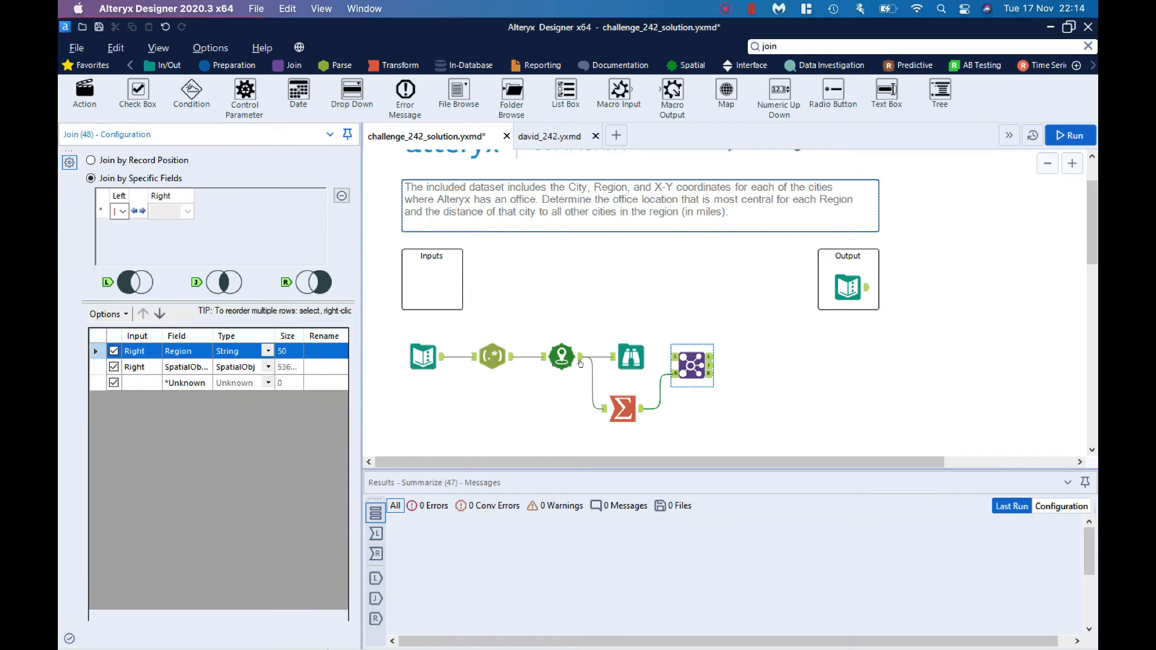
left_click_drag(581, 362, 673, 357)
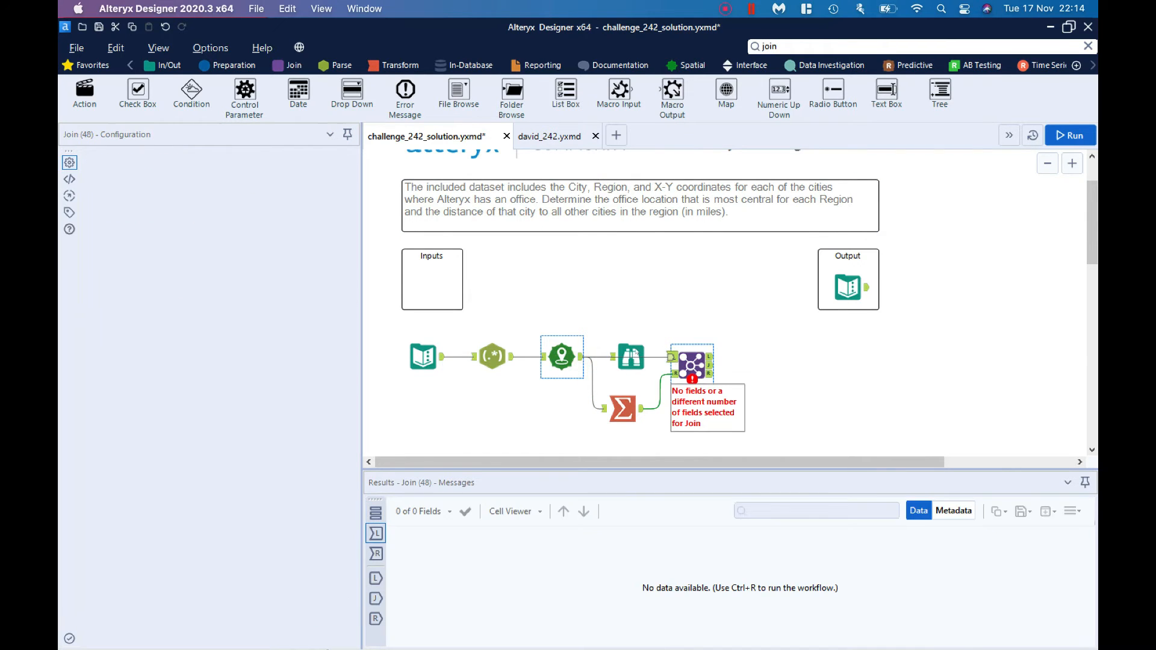
left_click(631, 347)
left_click_drag(631, 344, 628, 320)
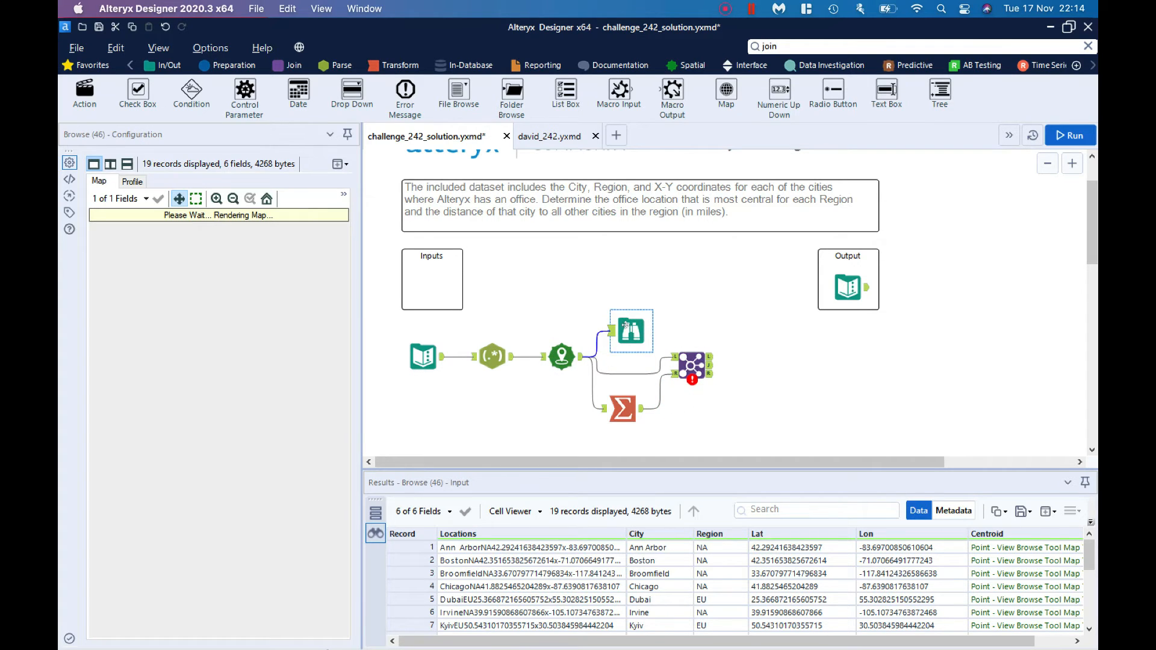
Step: Set the new Join tool to match the left Region field with the right Region field
left_click(678, 364)
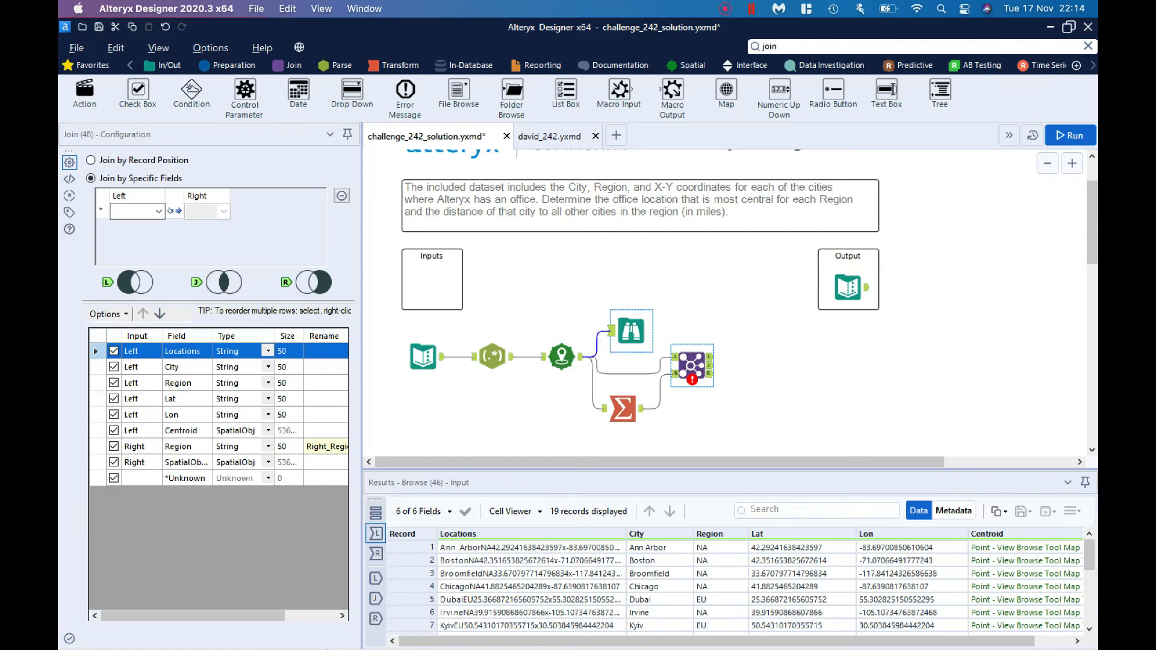
left_click(158, 211)
left_click(130, 247)
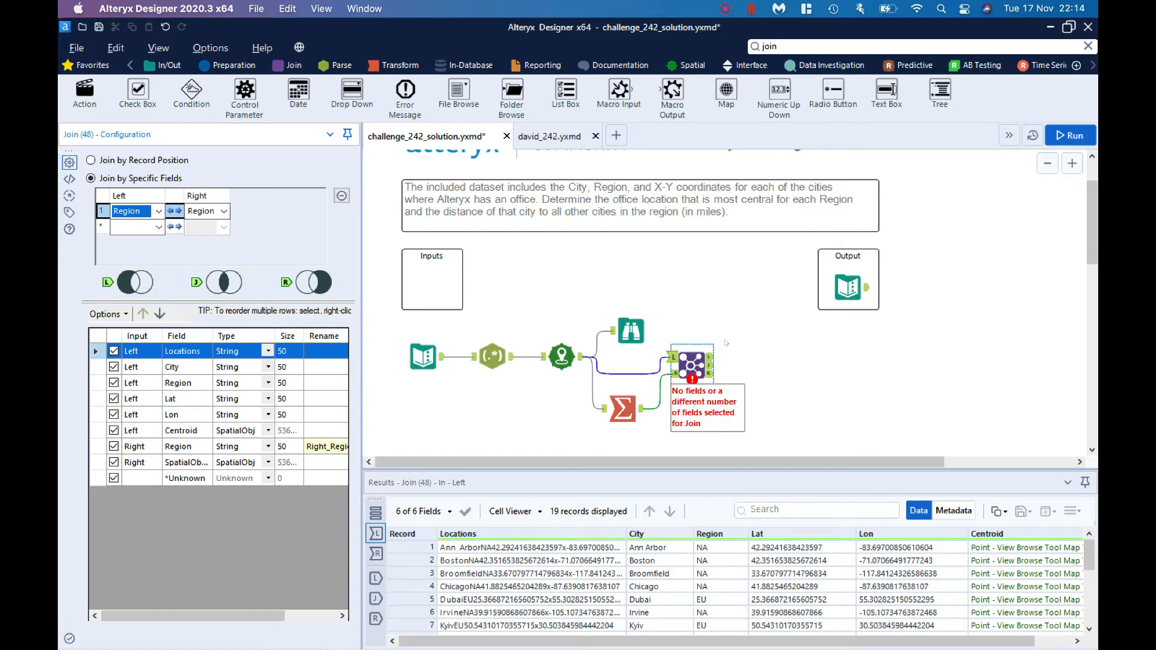
Step: Add a Distance tool after the Join tool and turn off its cardinal direction output
left_click(794, 45)
type("dis")
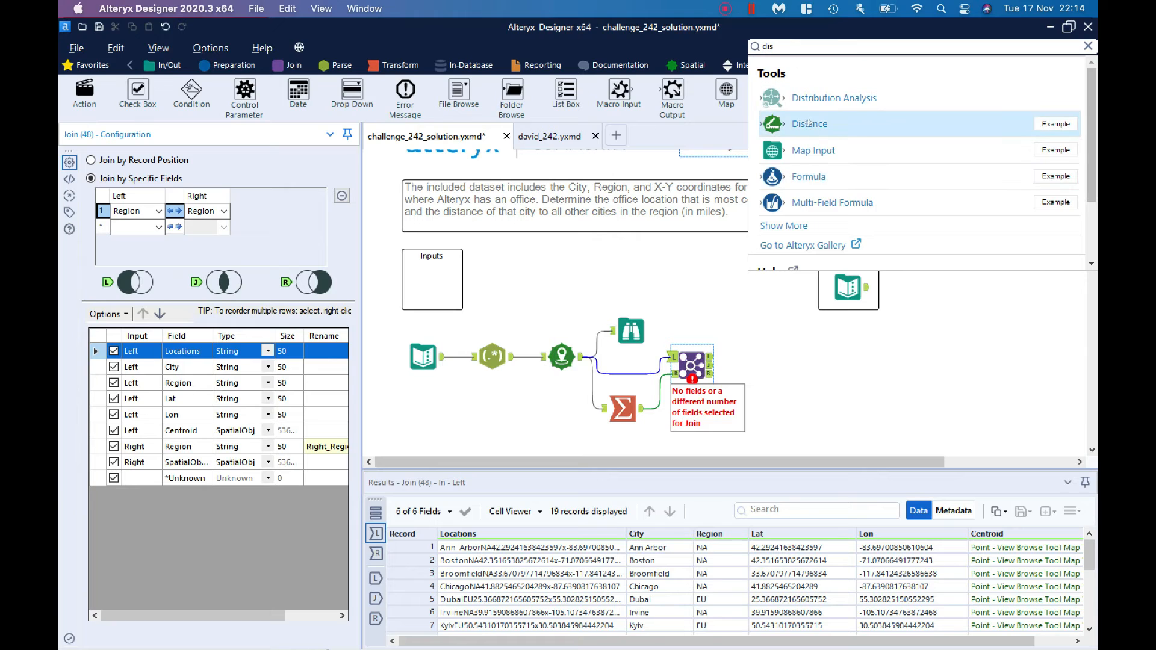
left_click_drag(807, 126, 752, 363)
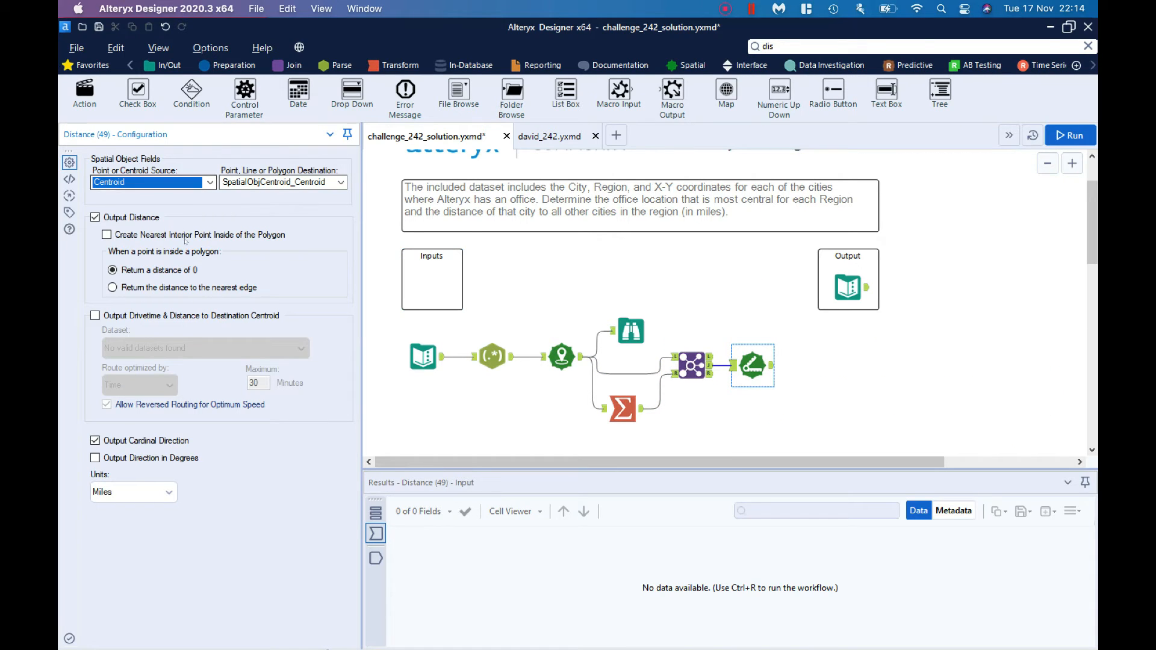
left_click(163, 436)
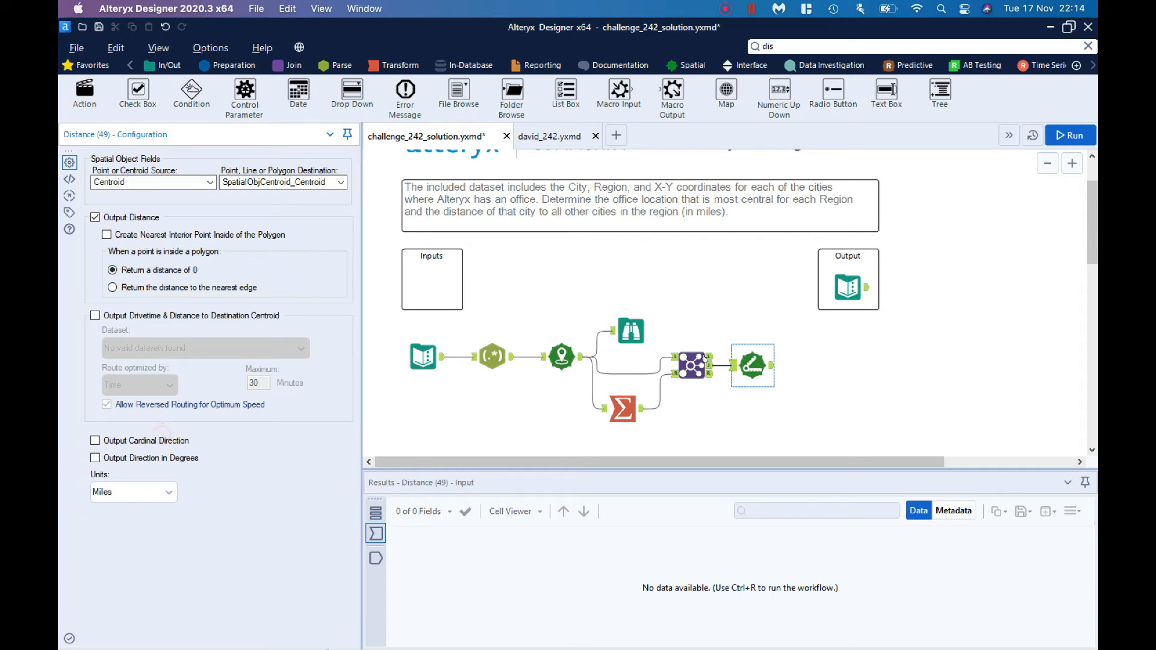
left_click_drag(752, 365, 770, 365)
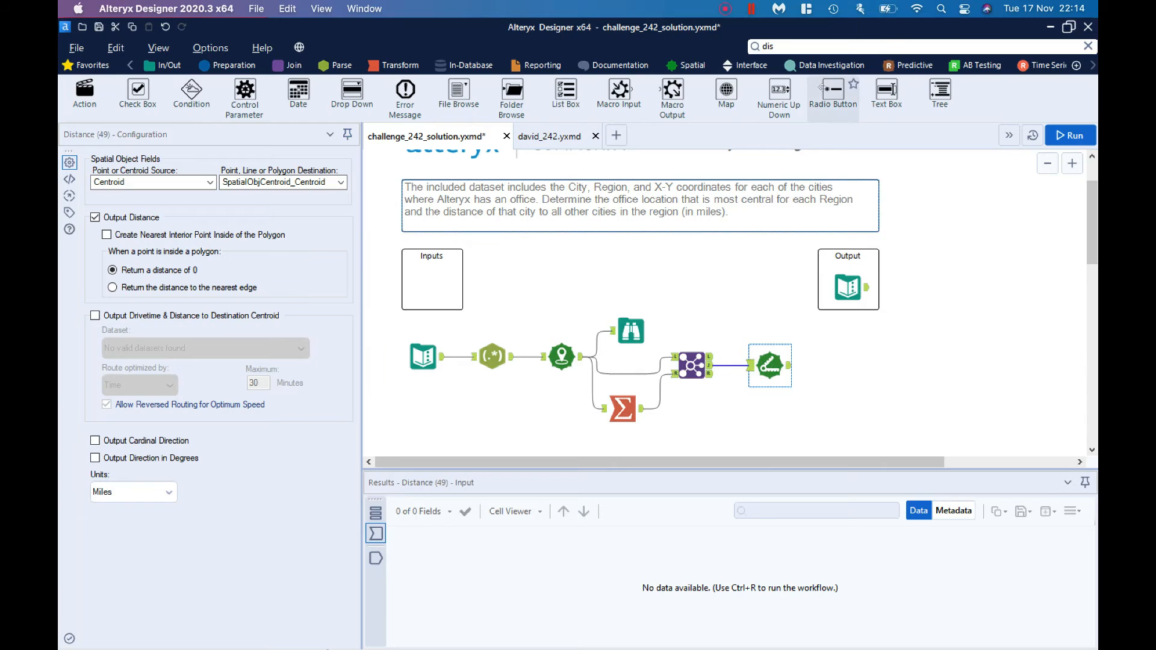
Step: Add a Sort tool after the Distance tool and sort by DistanceMiles in ascending order
left_click(810, 45)
type("so")
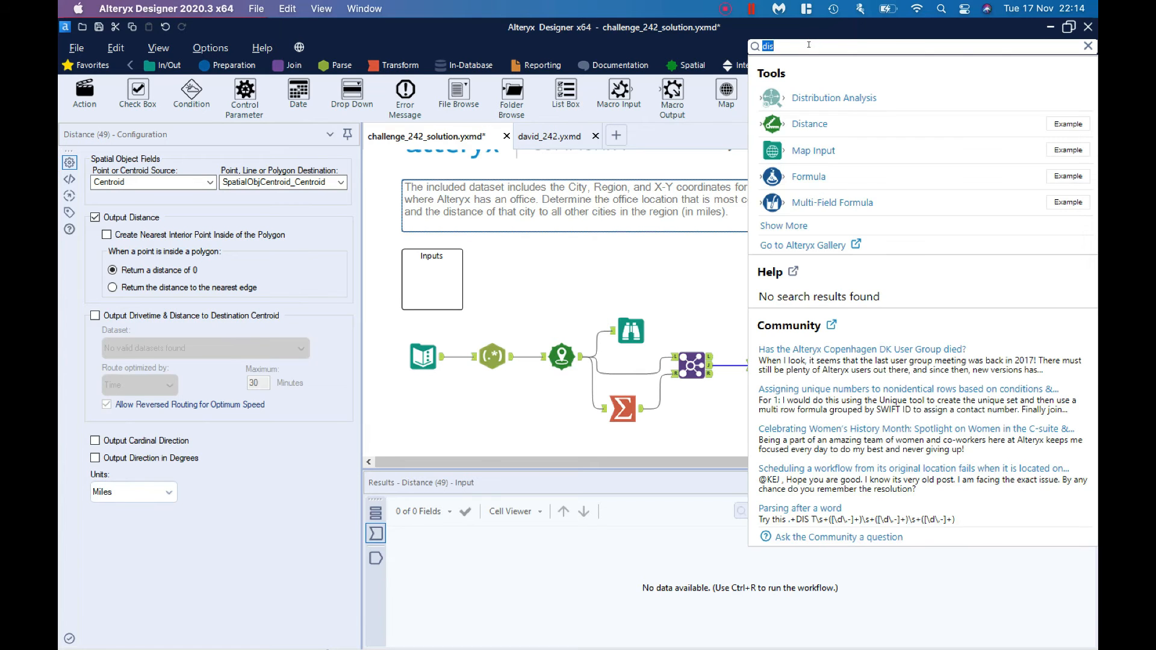
type("rt")
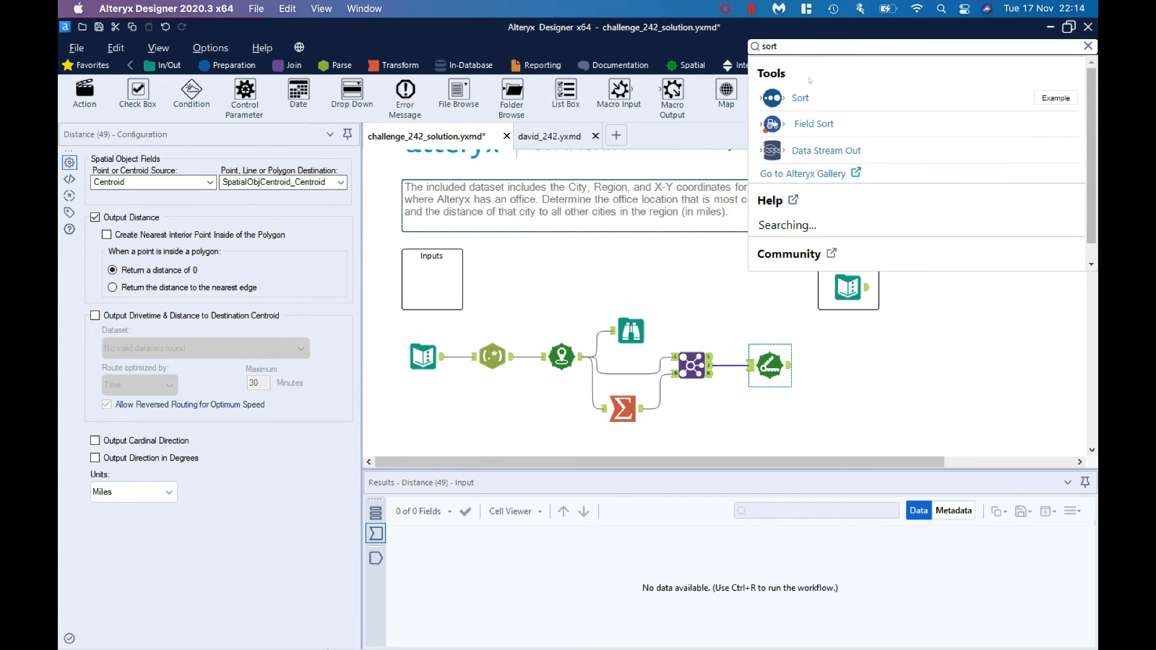
left_click_drag(799, 98, 836, 367)
left_click_drag(829, 361, 839, 365)
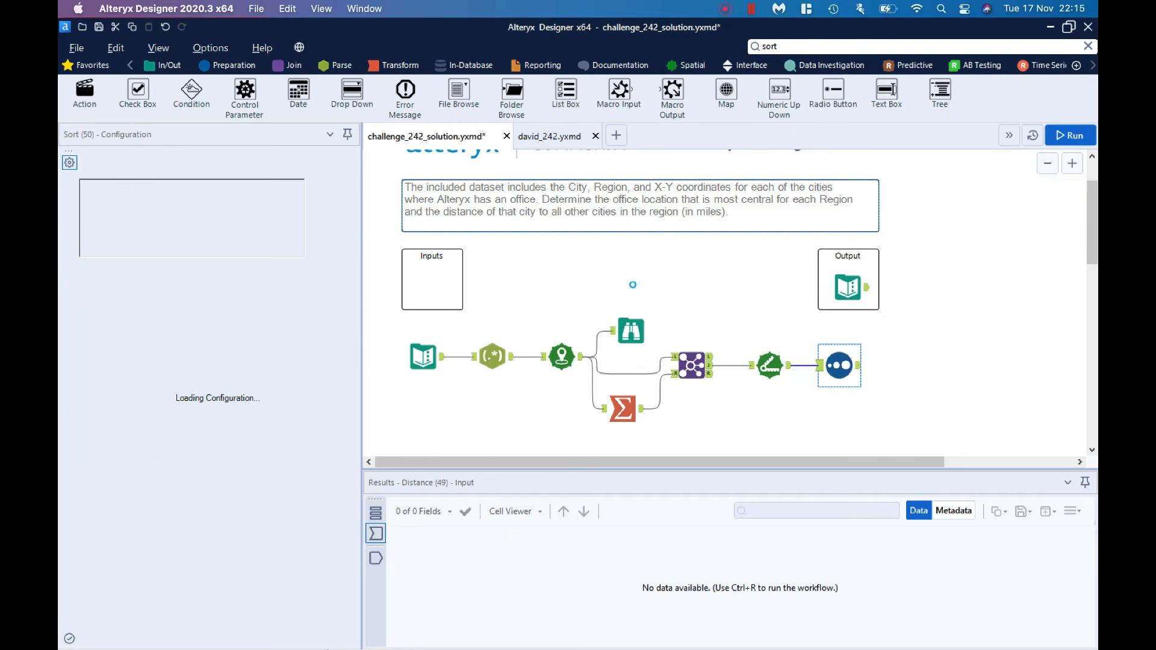
left_click(176, 202)
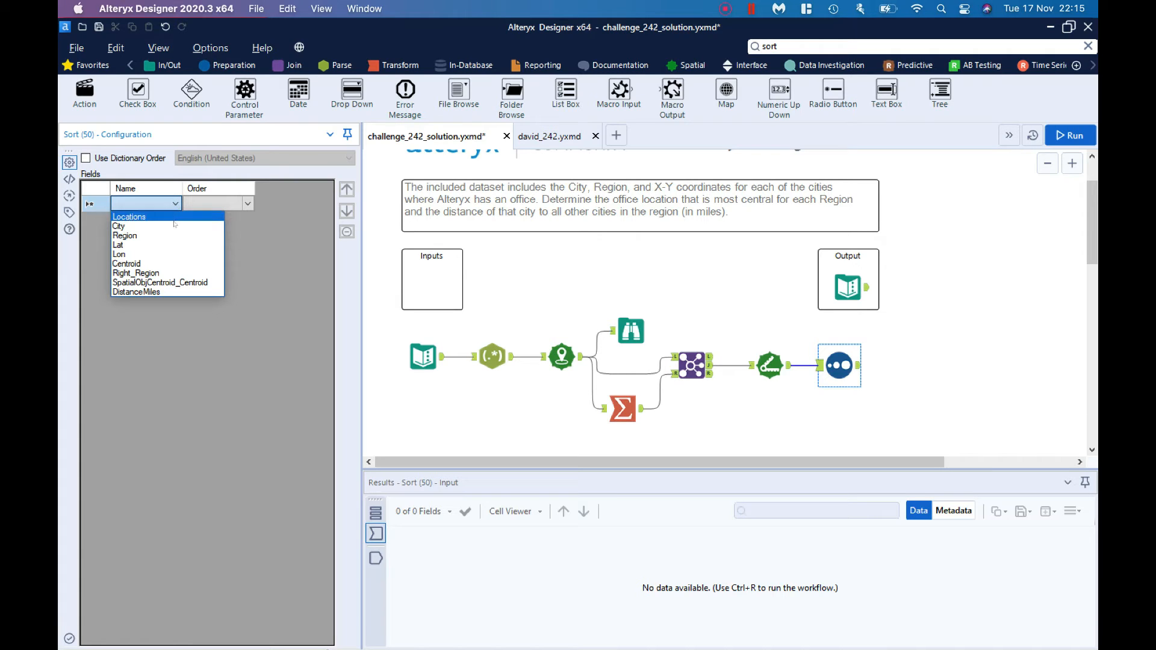
left_click(160, 290)
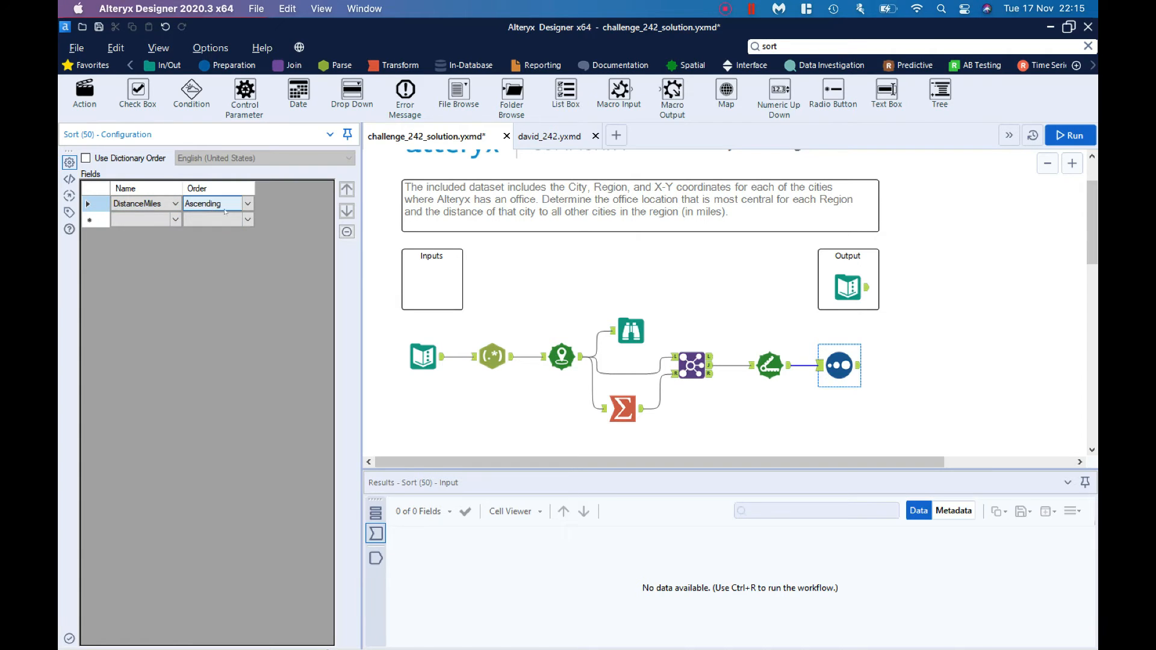
Step: Add a Sample tool after the Sort tool and set it to First N% of rows with N = 1, grouped by Region
left_click(788, 47)
type("sampp")
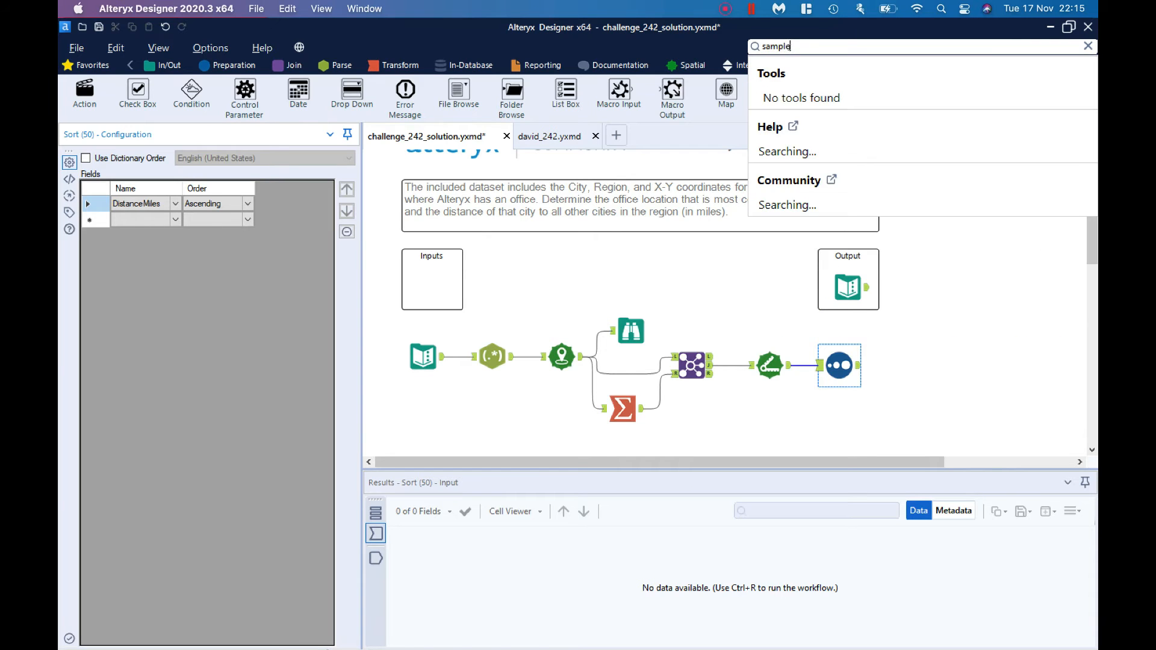
left_click_drag(800, 121, 908, 365)
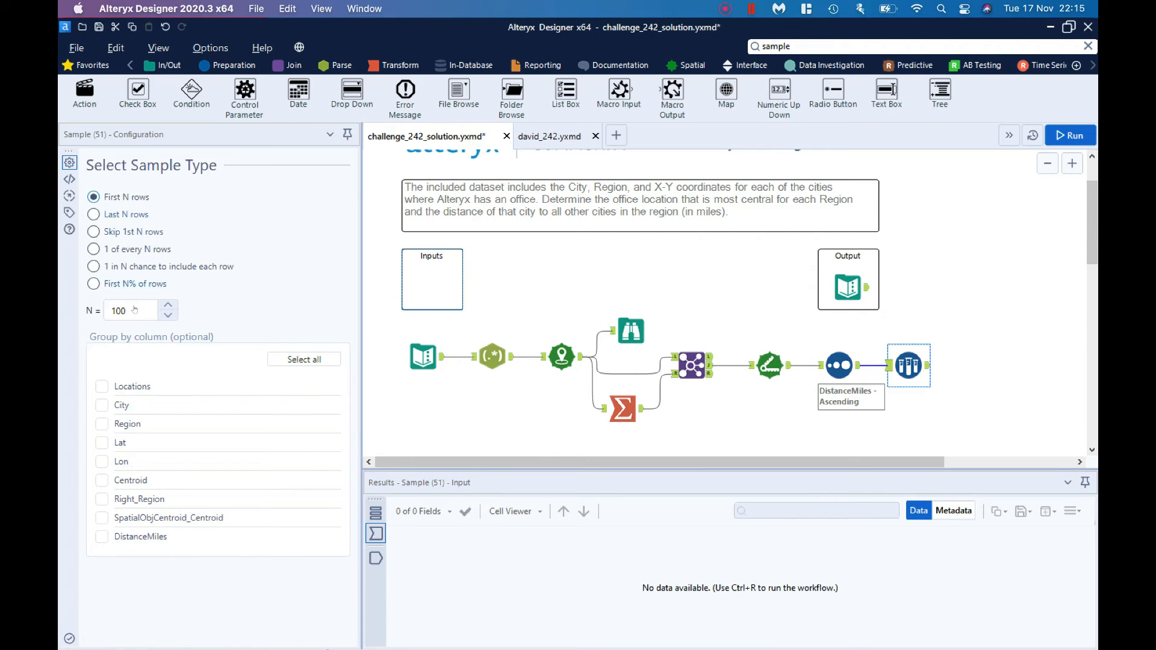
left_click(135, 310)
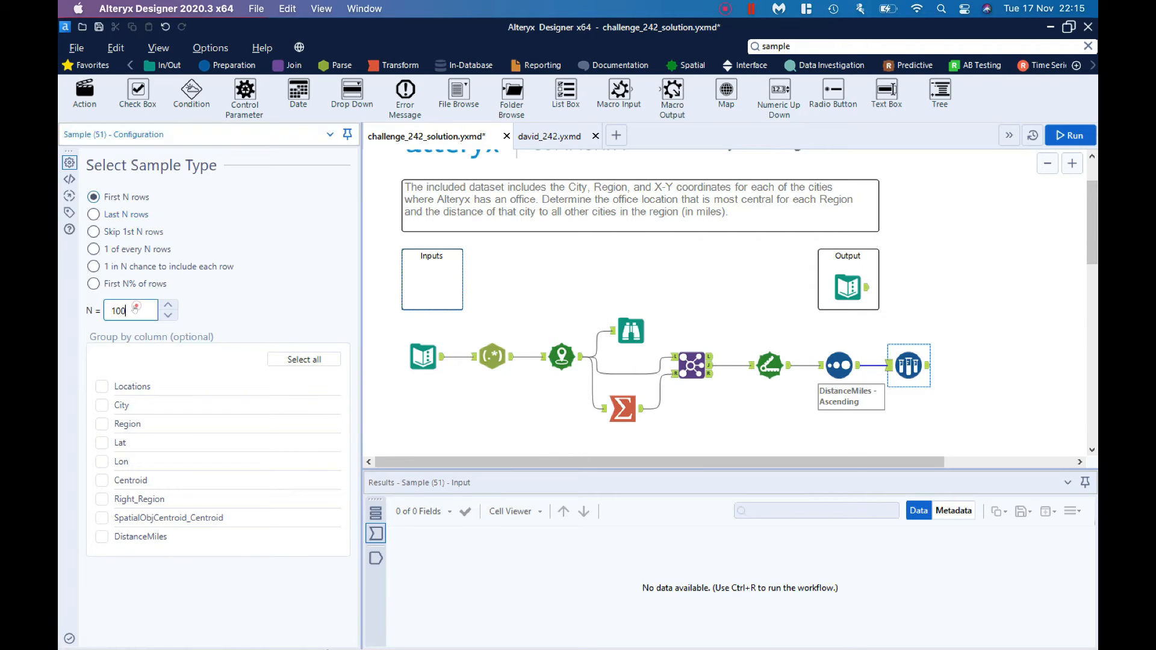
left_click(283, 288)
left_click(100, 425)
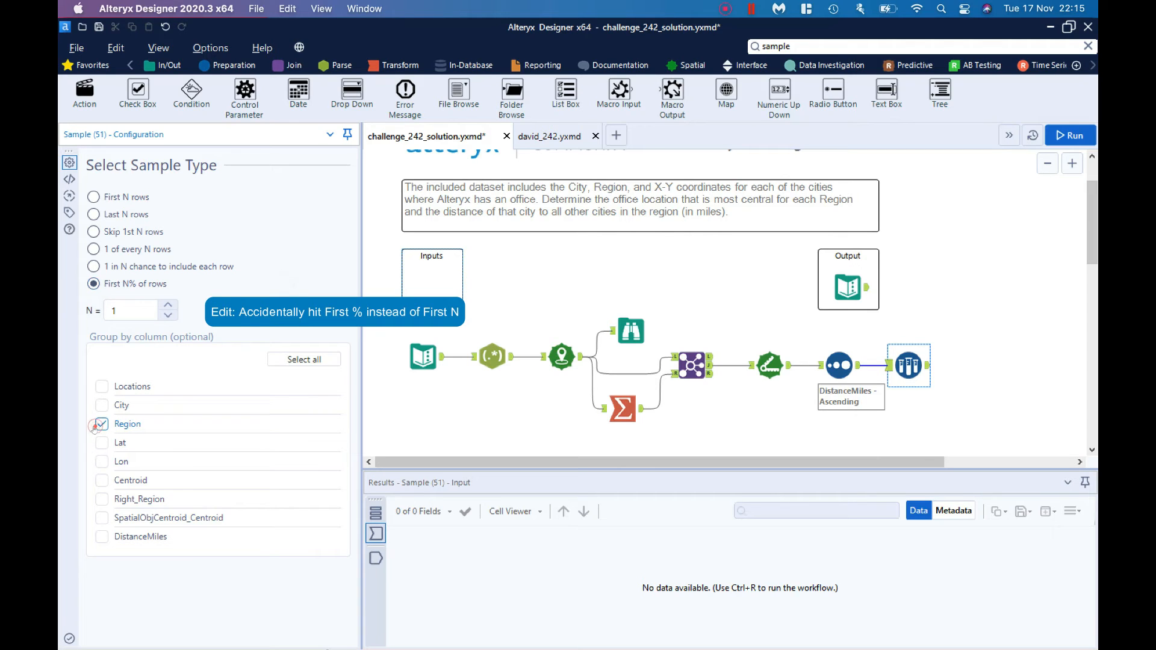
Step: Add a second Join tool with the Sample output as left input and the Create Points output as right input
scroll(765, 343, "down", 1)
scroll(764, 343, "down", 3)
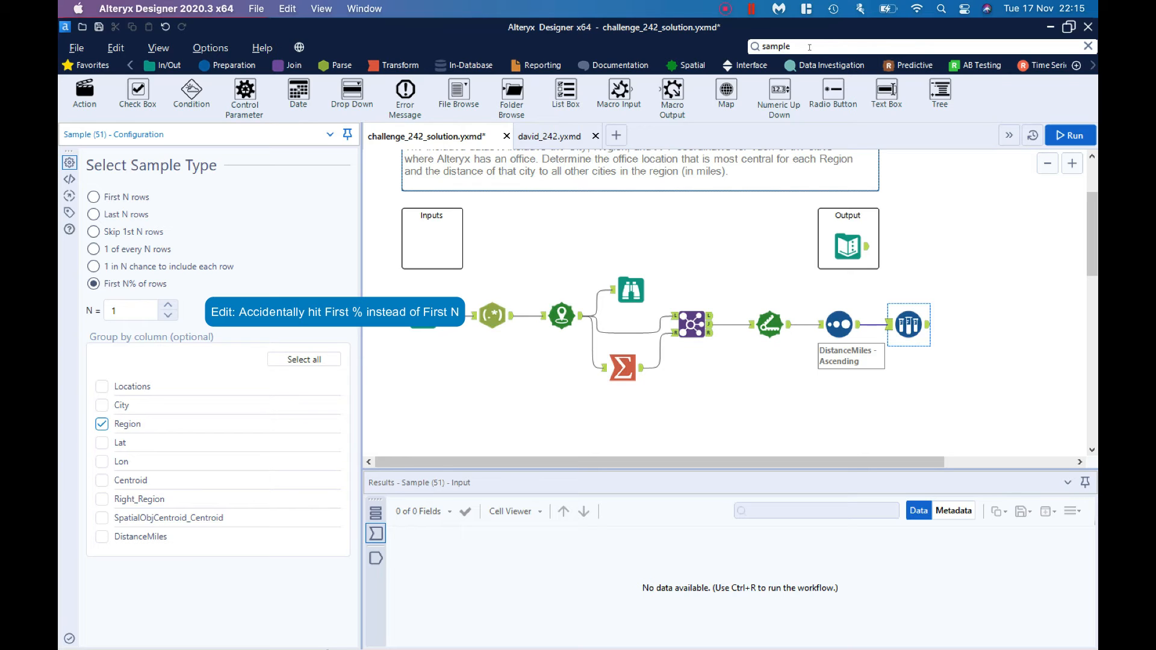
left_click(810, 47)
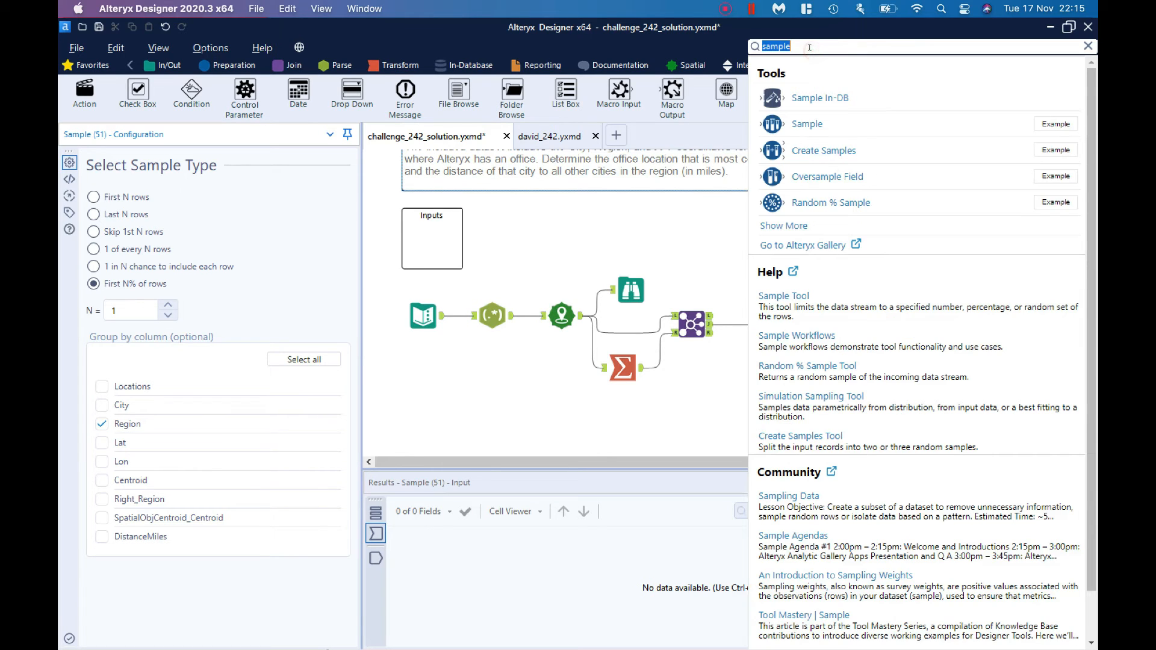
type("join")
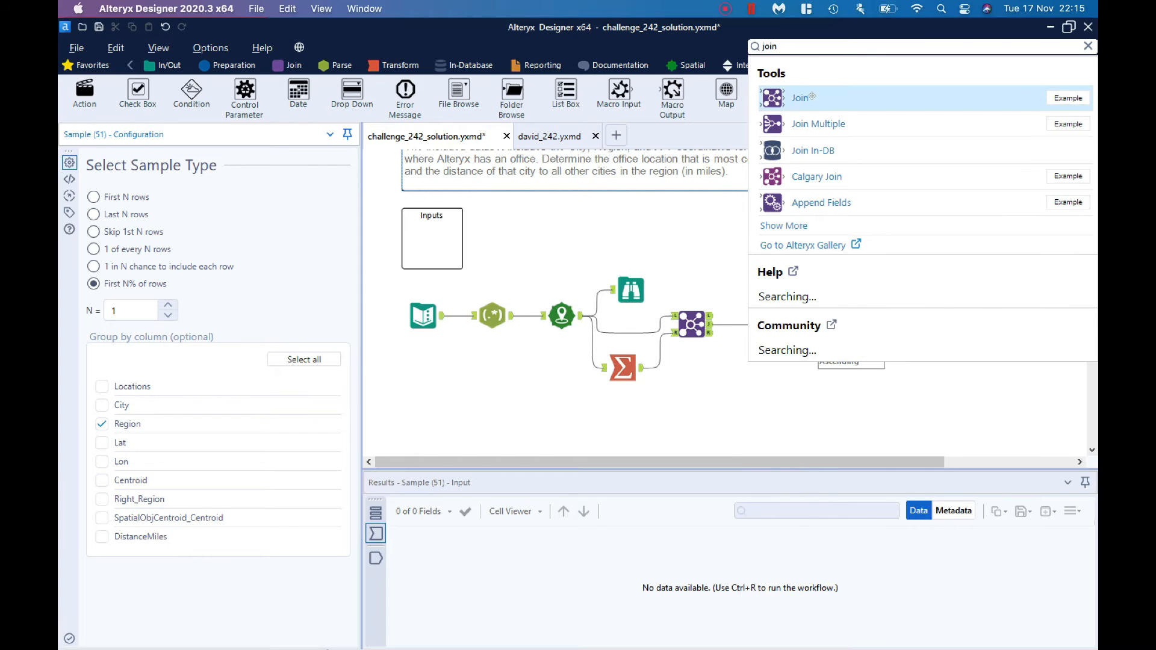
left_click_drag(815, 99, 985, 332)
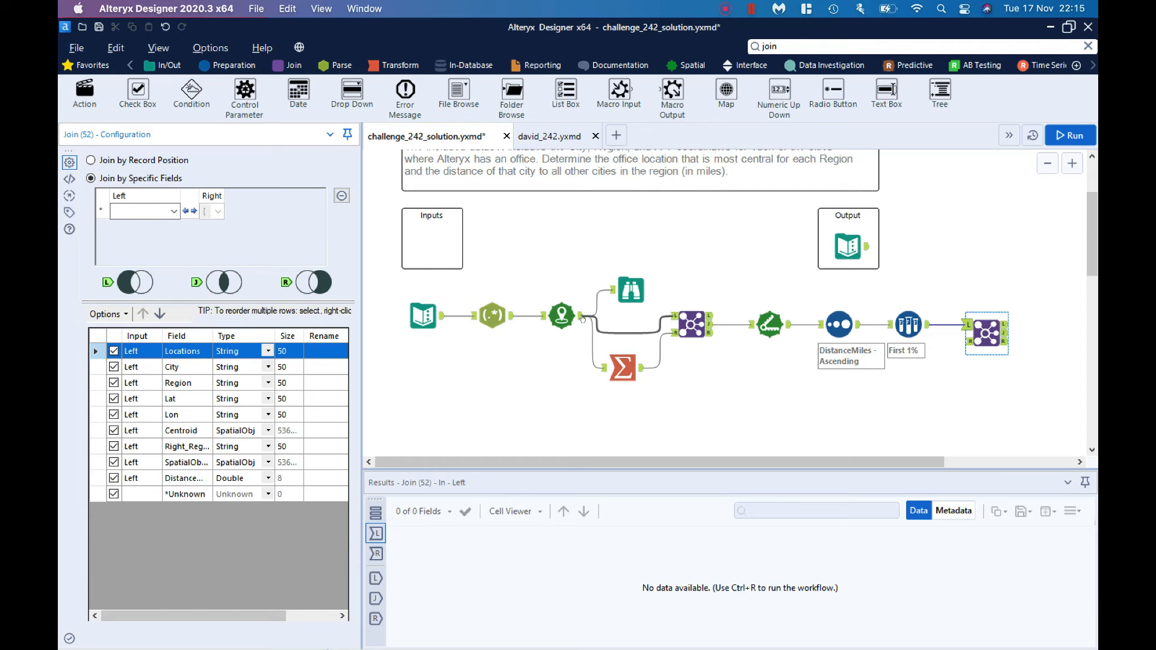
left_click_drag(581, 318, 968, 341)
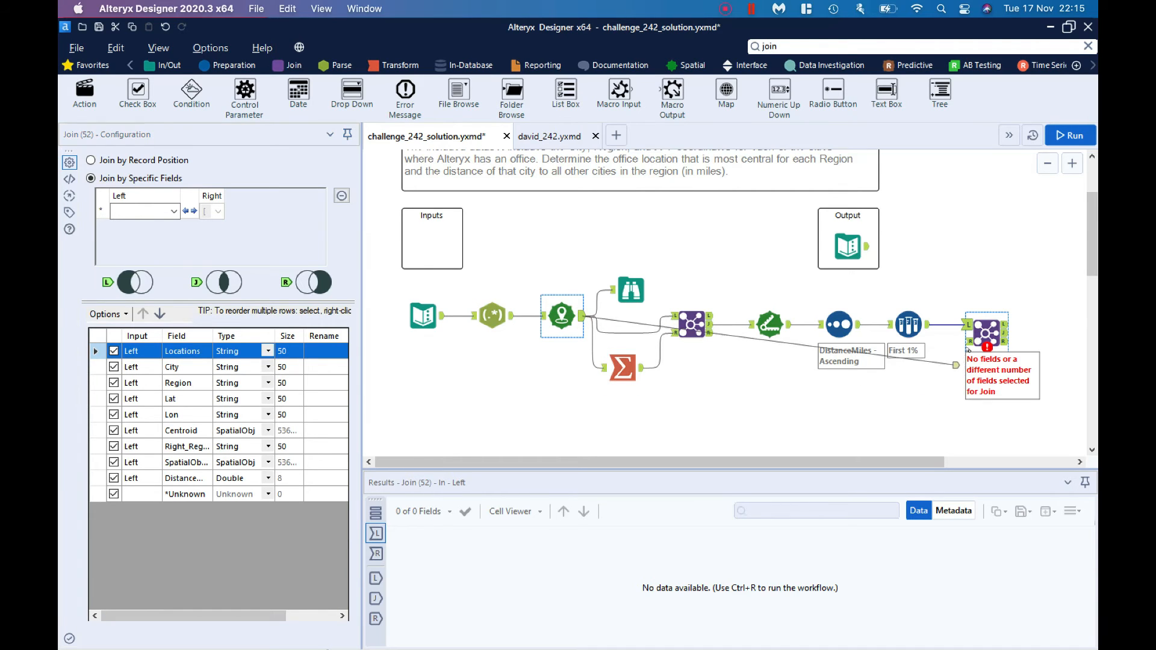
Step: Set the second Join tool to match records on Region from both inputs
key("ctrl+r")
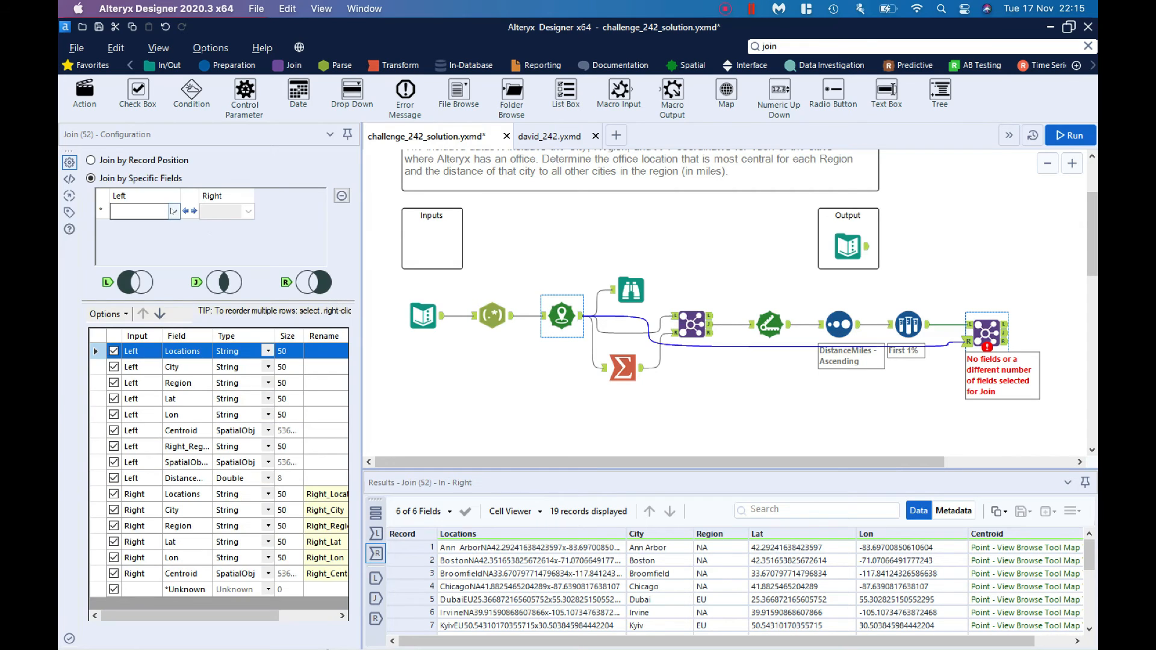
left_click(173, 210)
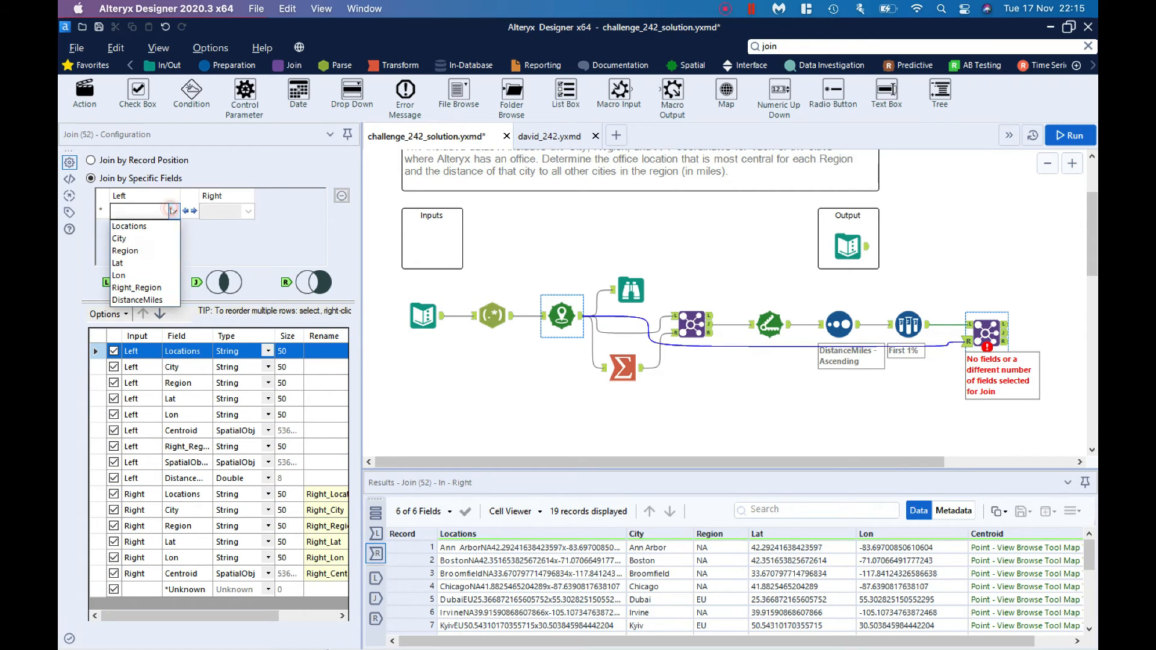
left_click(159, 249)
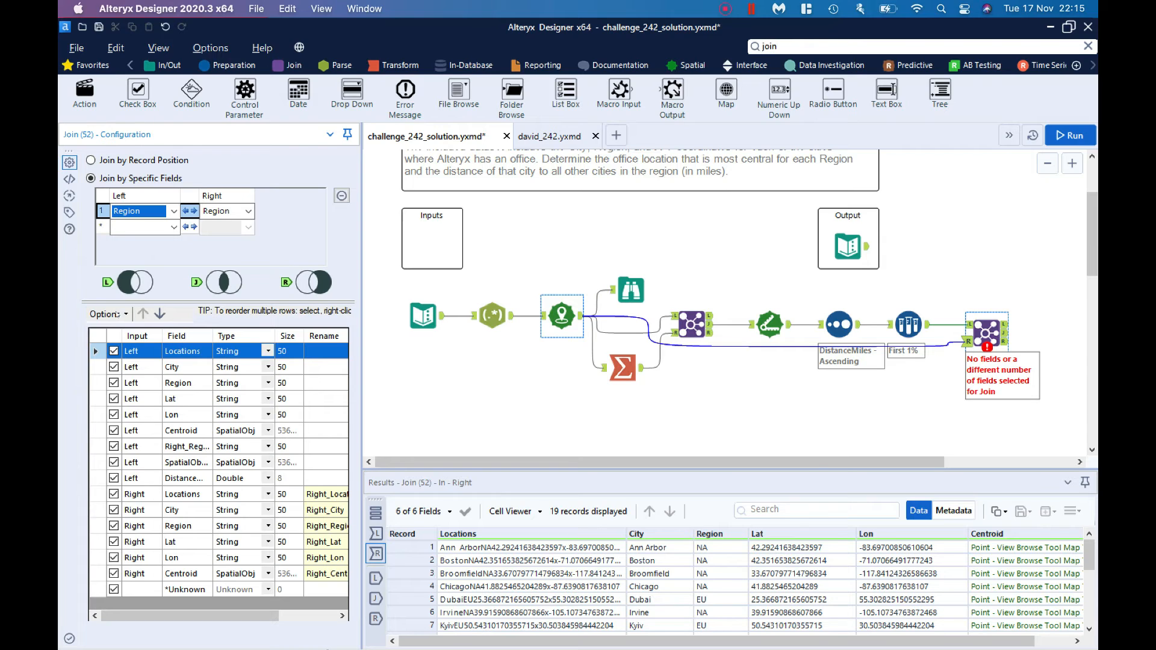
Step: Deselect all of the second Join's output fields, keep City from both inputs, and rename the right input's City to Origin
left_click(106, 314)
mouse_move(137, 348)
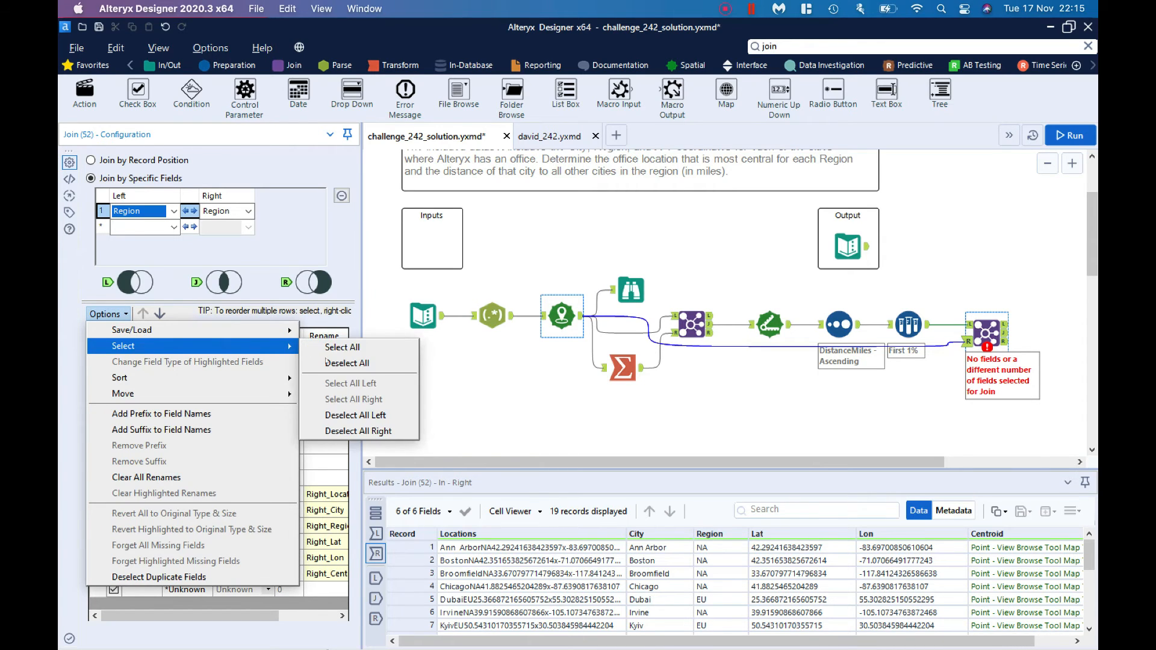
left_click(326, 362)
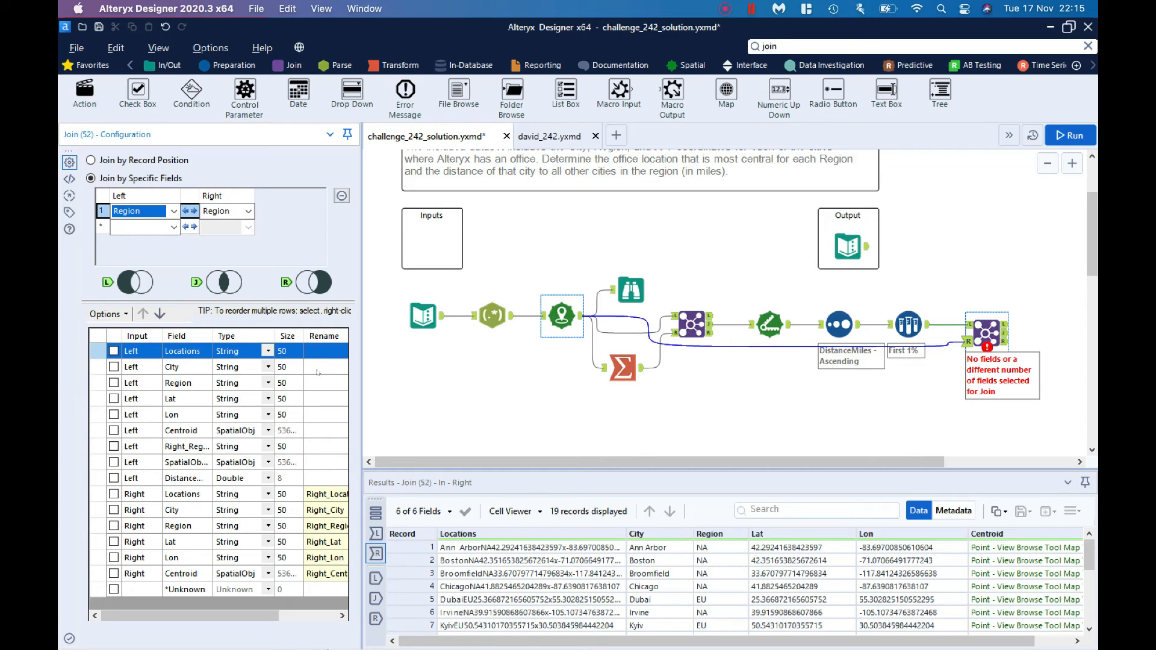
left_click(114, 368)
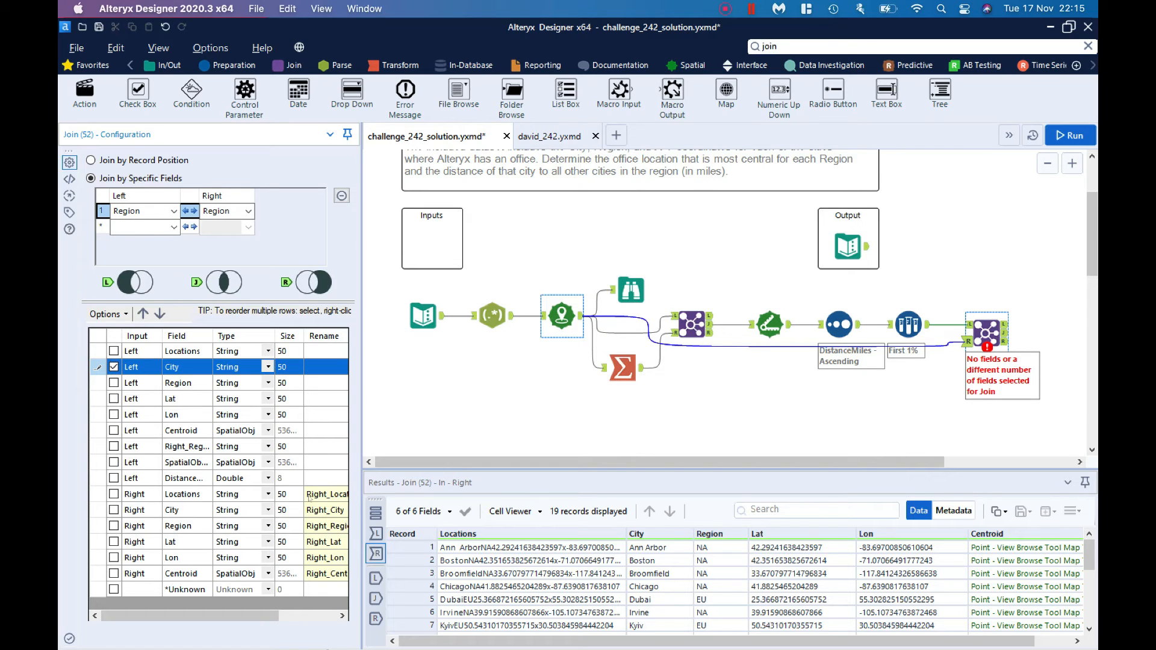
left_click(113, 510)
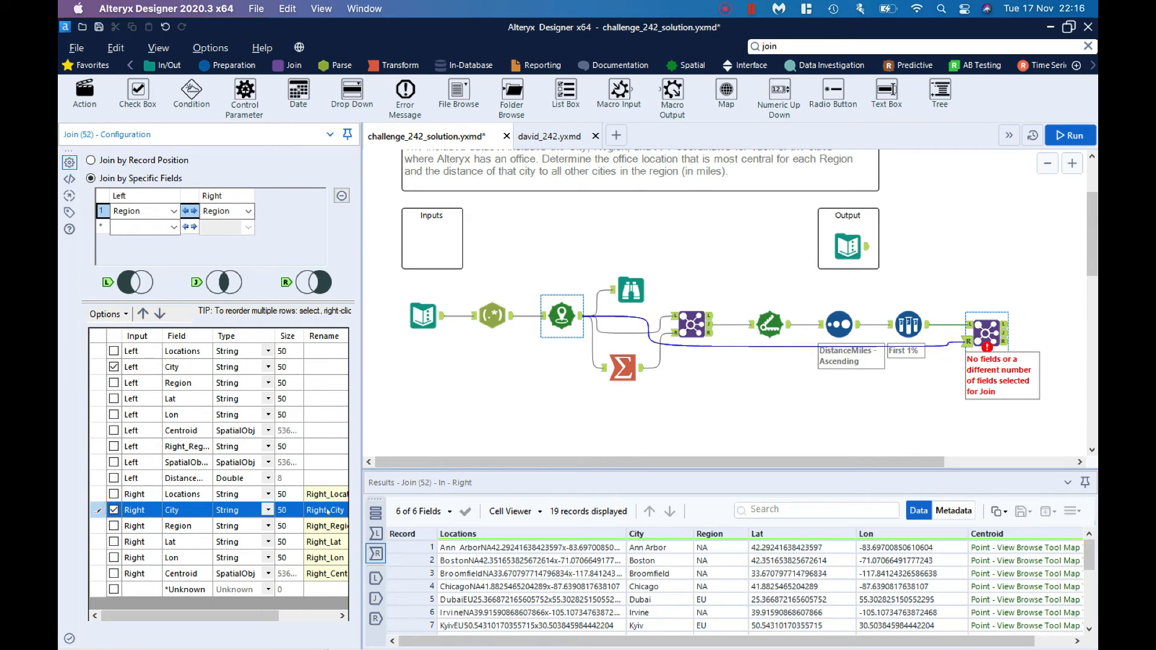
left_click(327, 511)
type("Origin")
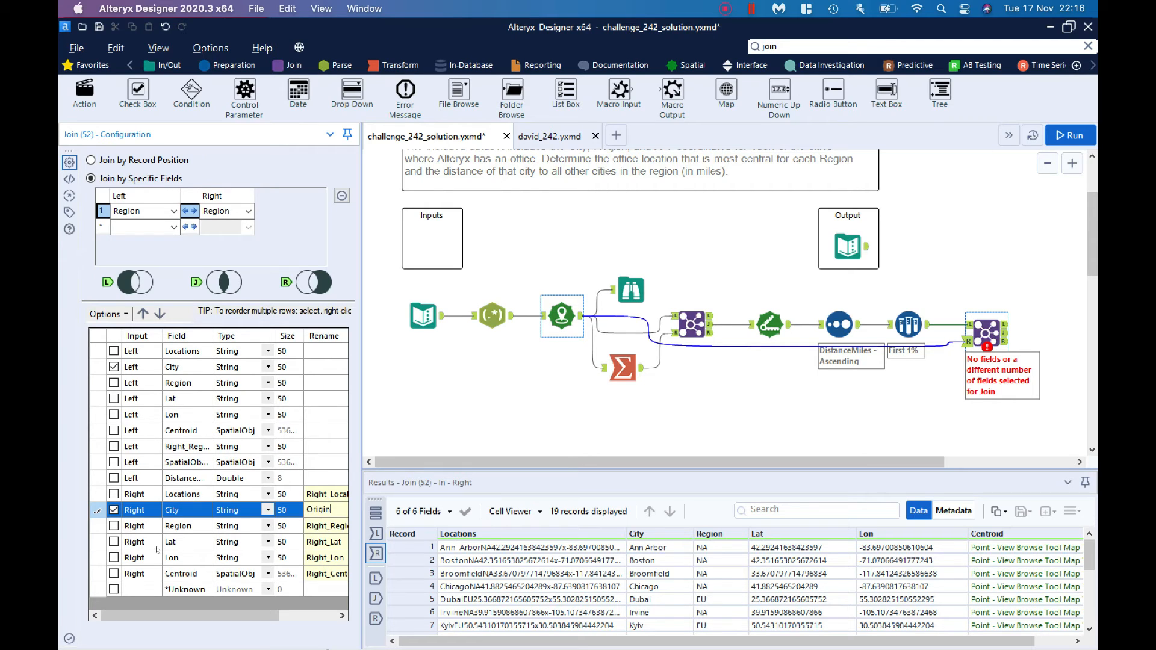
Step: Include Region from the left input and Centroid from both inputs in the second Join's output
left_click(114, 386)
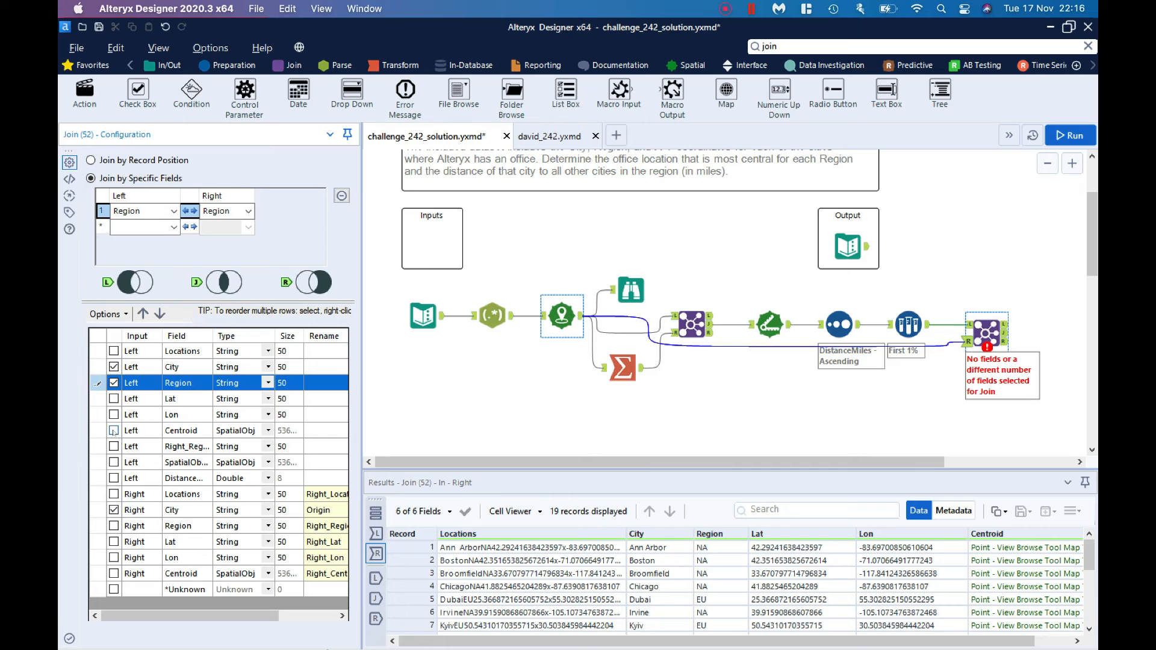
left_click(114, 431)
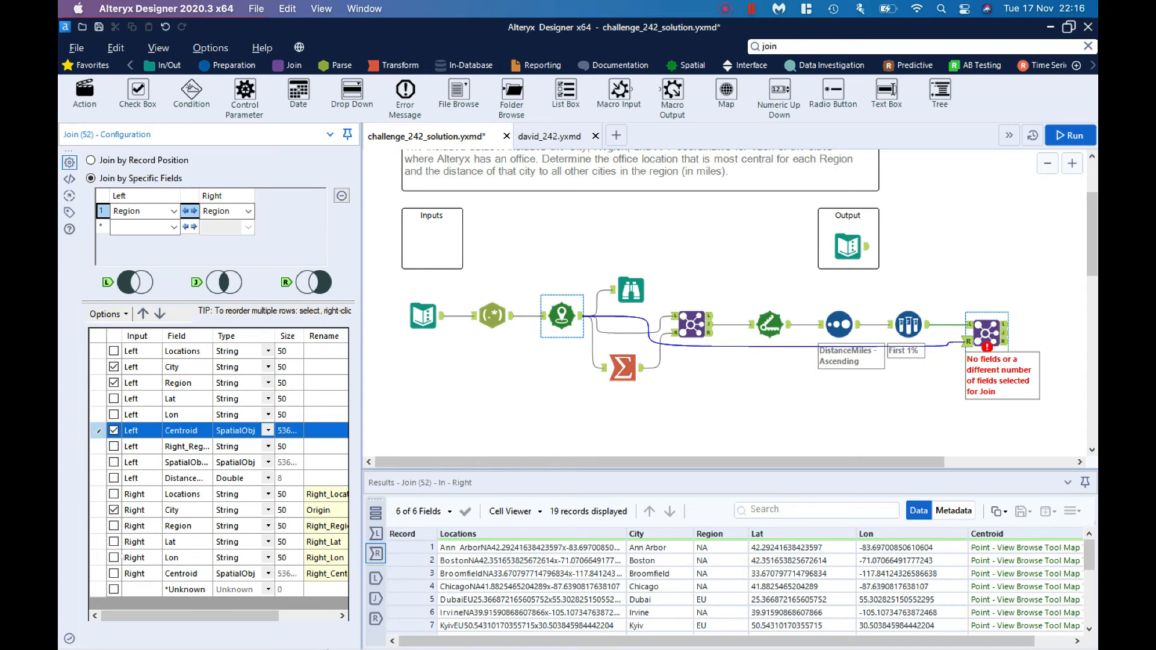
left_click(114, 574)
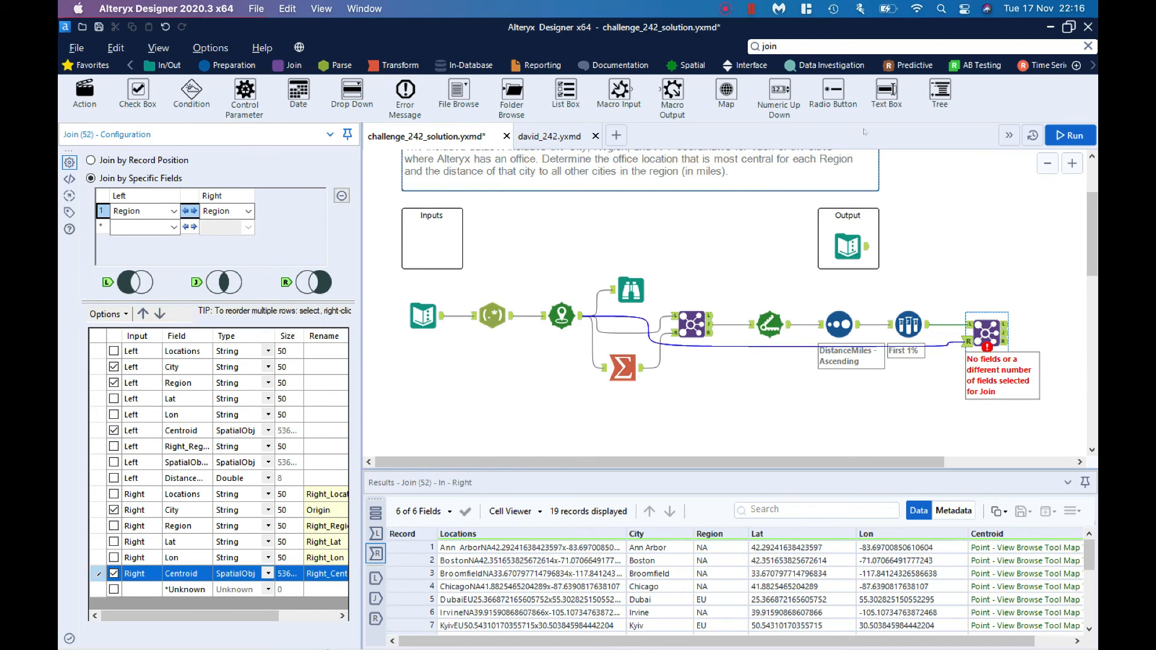
Step: Add a Distance tool after the second Join and turn off its cardinal direction output
left_click(815, 47)
type("cal")
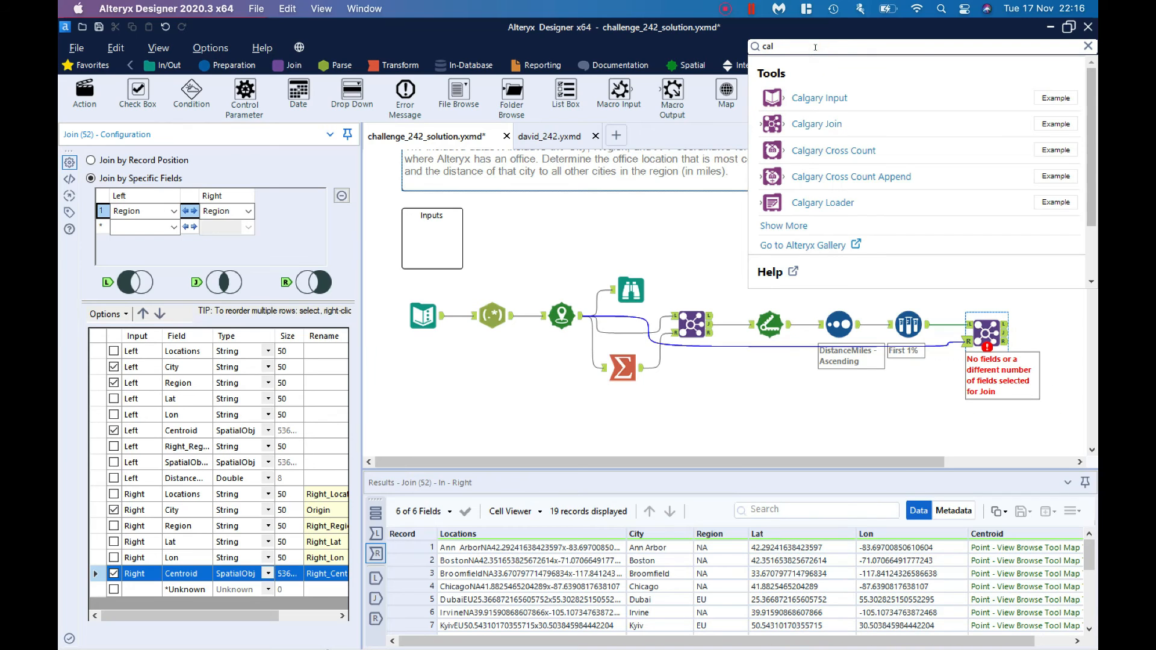
type("c")
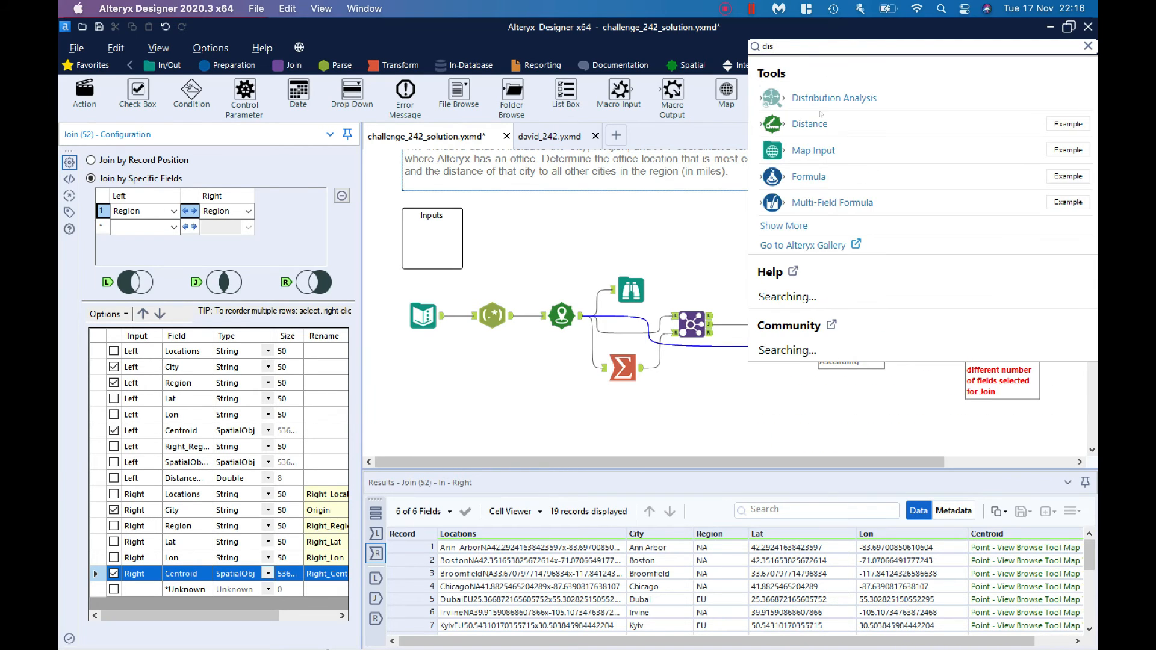
left_click_drag(817, 128, 1043, 328)
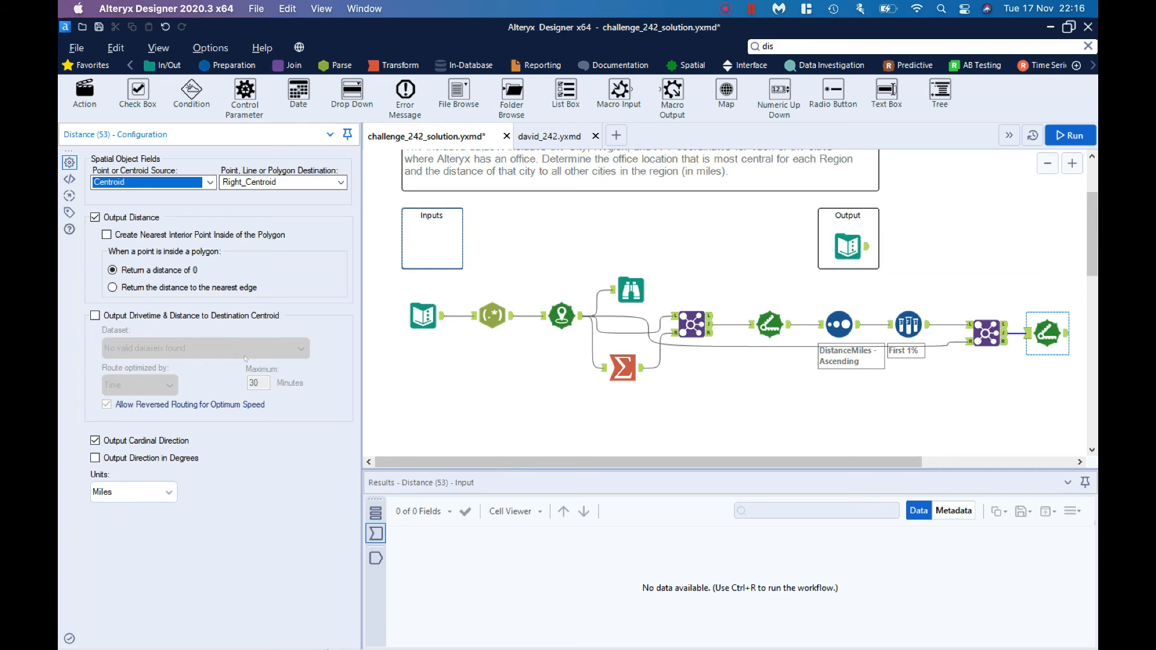
left_click(179, 440)
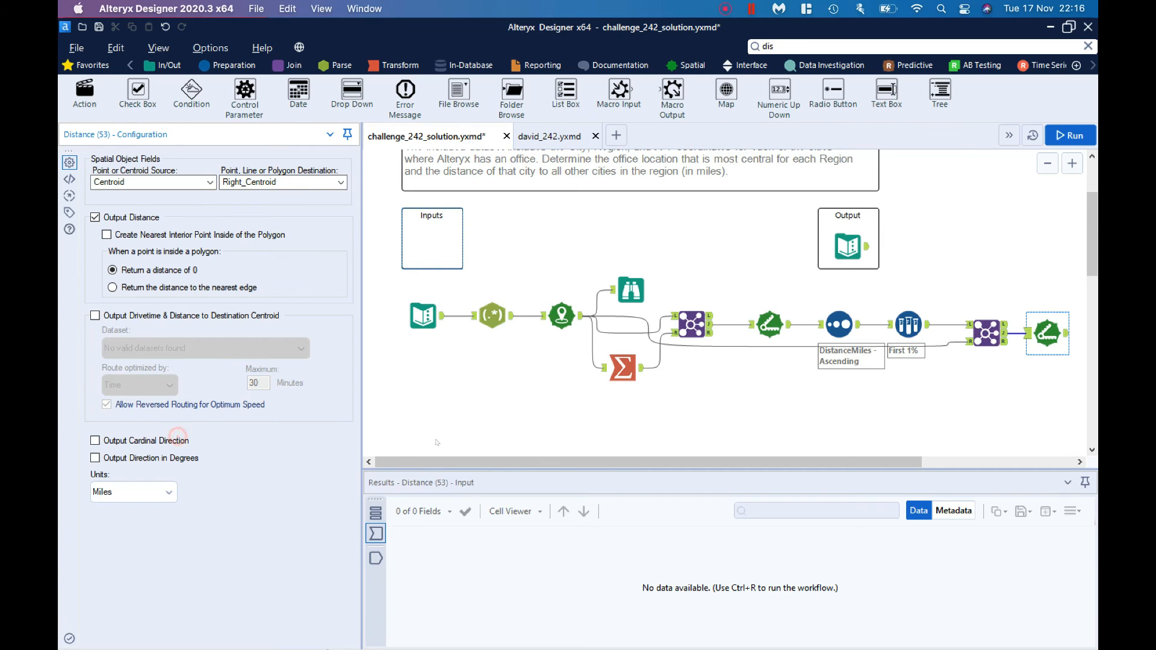
Step: Add a Select tool after the second Distance tool
left_click_drag(452, 456, 751, 464)
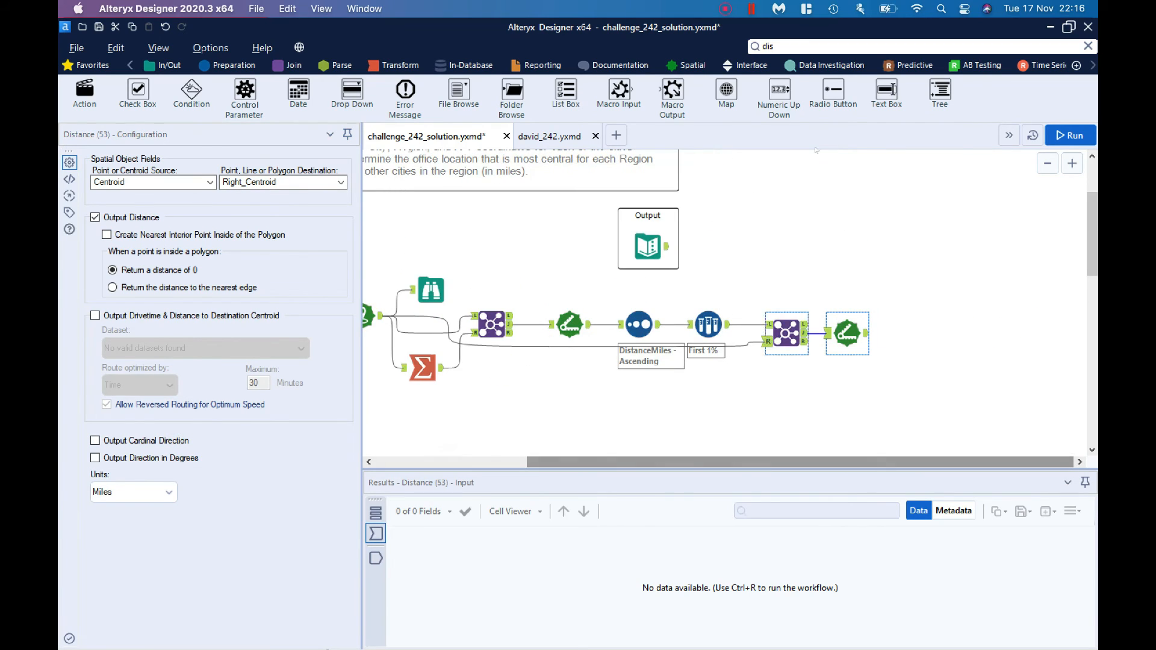
double_click(800, 45)
type("selec")
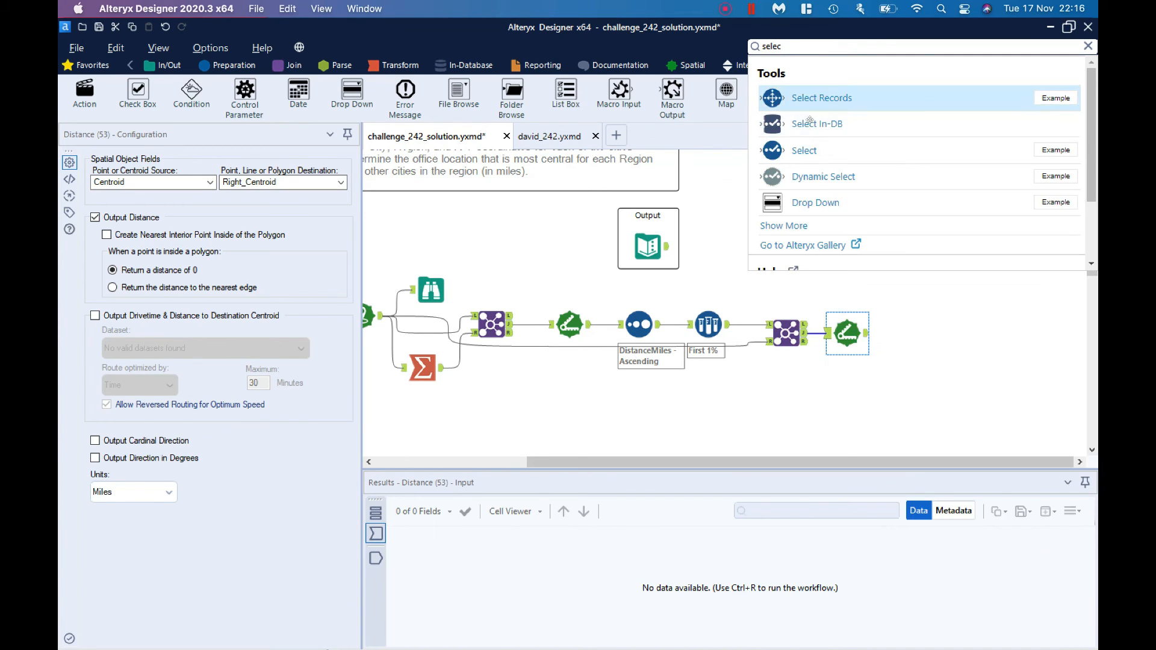
left_click_drag(810, 142, 915, 330)
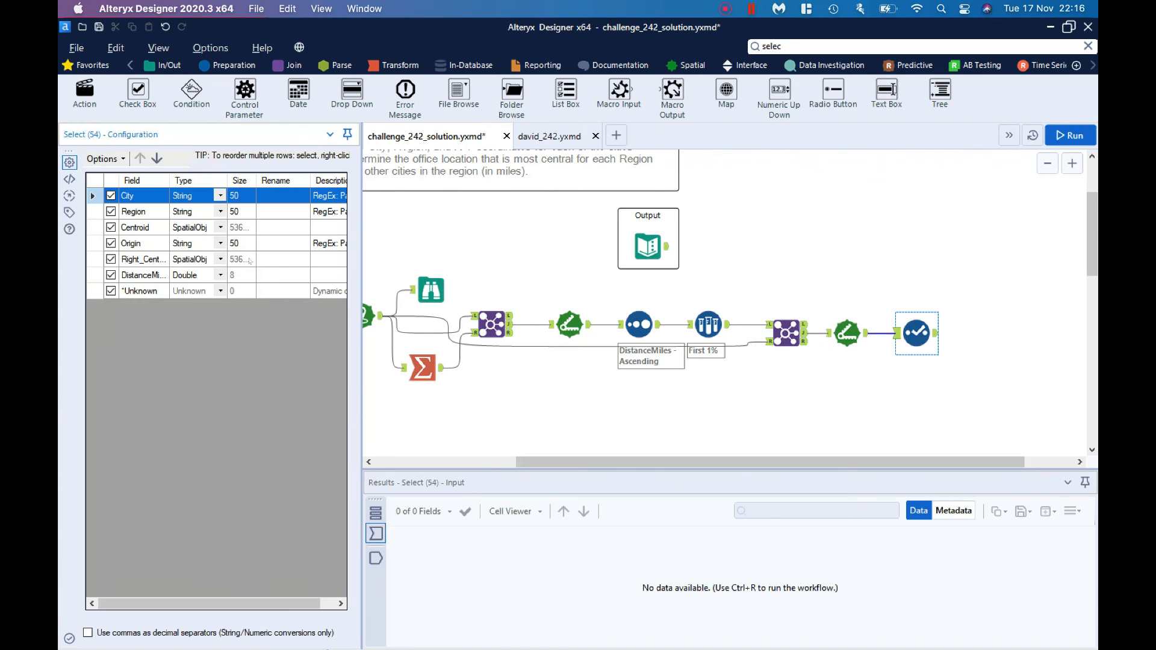
Step: In the Select tool, move Origin to the first position and exclude the Centroid and Right_Centroid fields
left_click(124, 243)
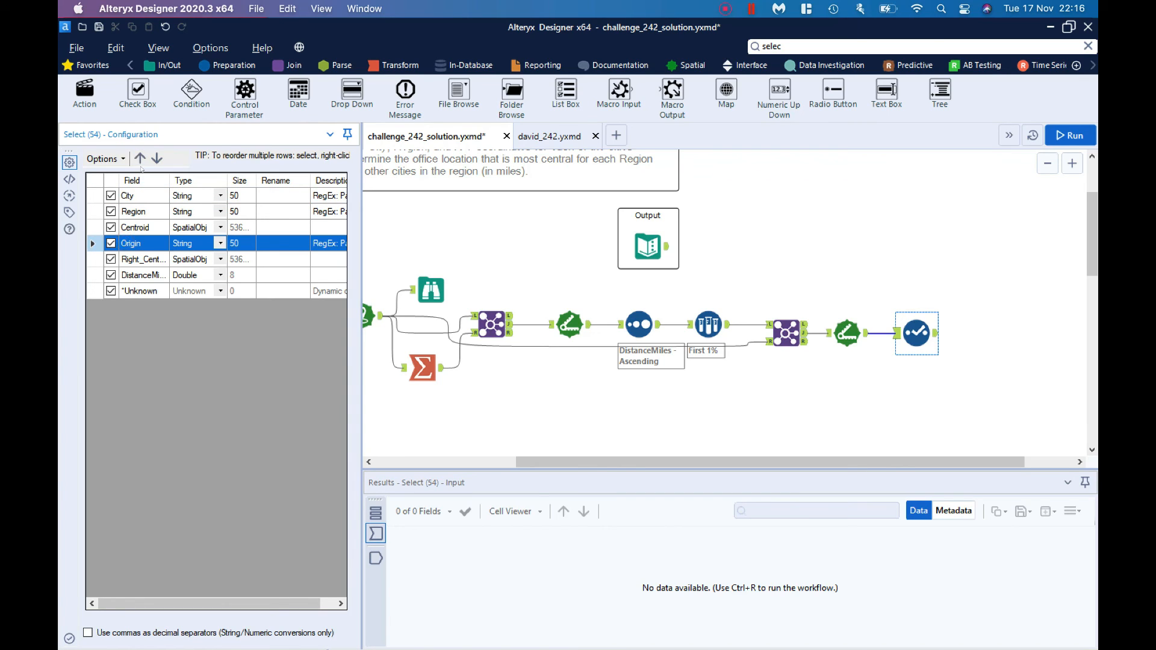
left_click(141, 159)
left_click(141, 159)
left_click(140, 160)
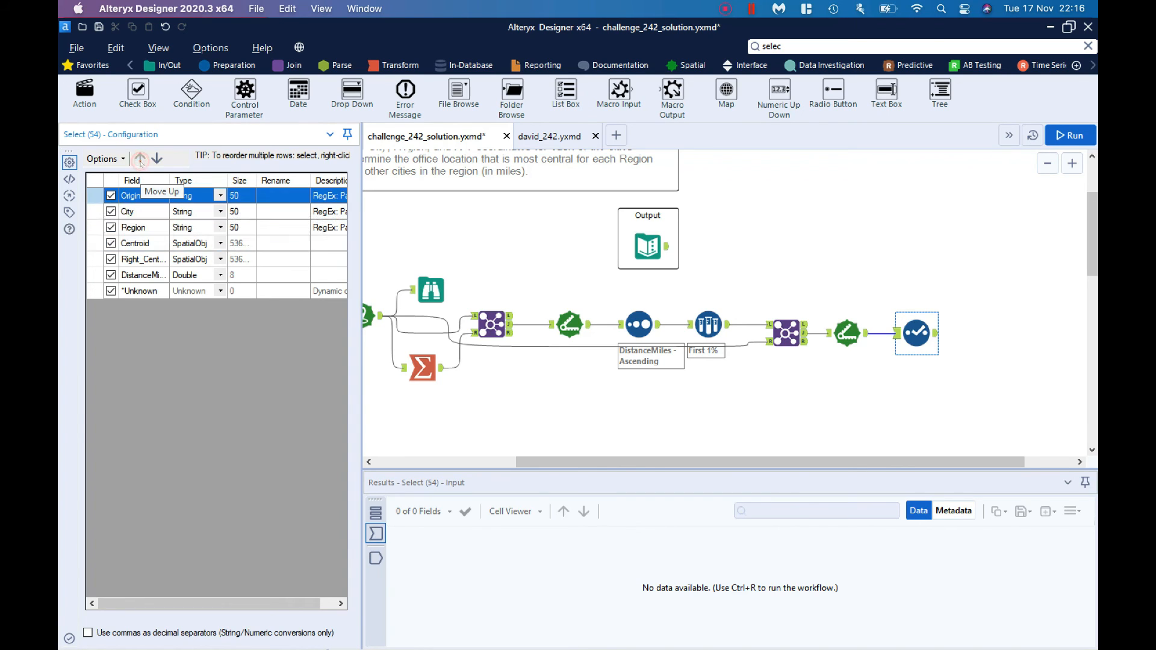
left_click(111, 244)
left_click(111, 244)
left_click(111, 259)
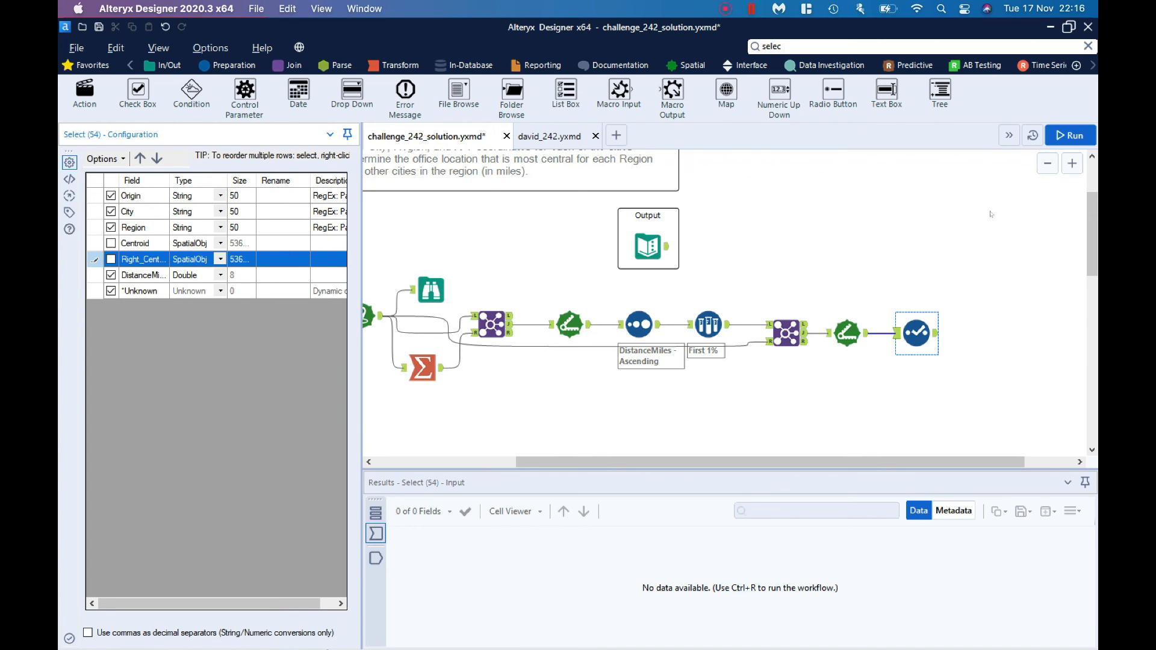
Step: Add a Sort tool after the Select tool, sorting by Region and then City, both ascending
left_click(895, 44)
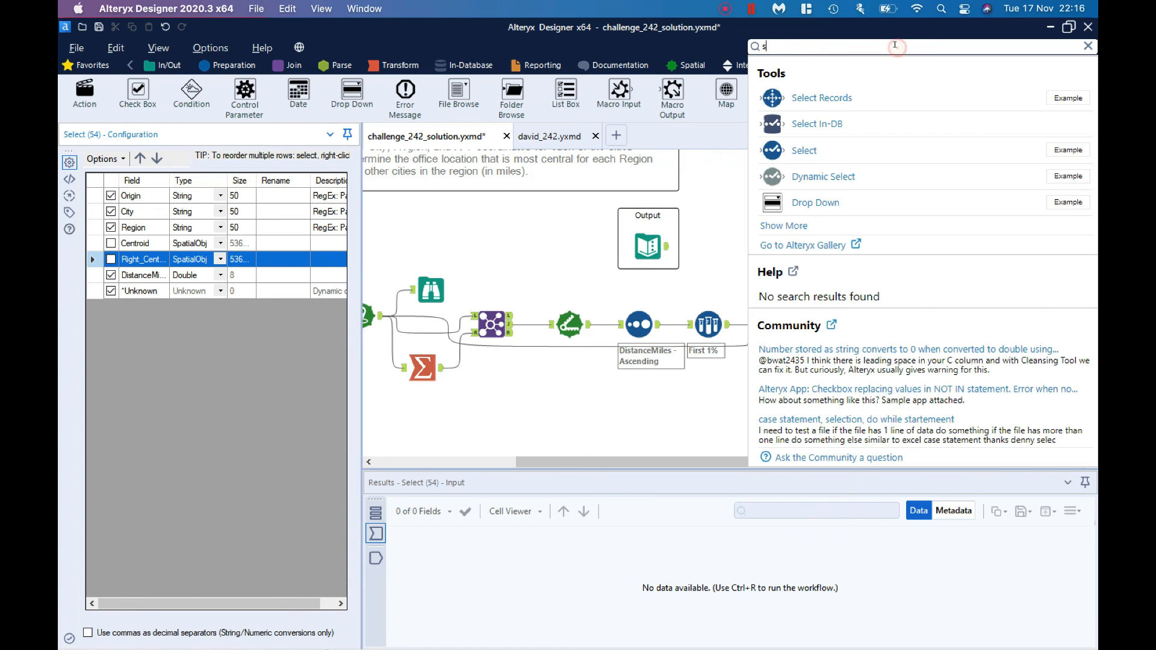
type("sort")
left_click_drag(839, 95, 980, 327)
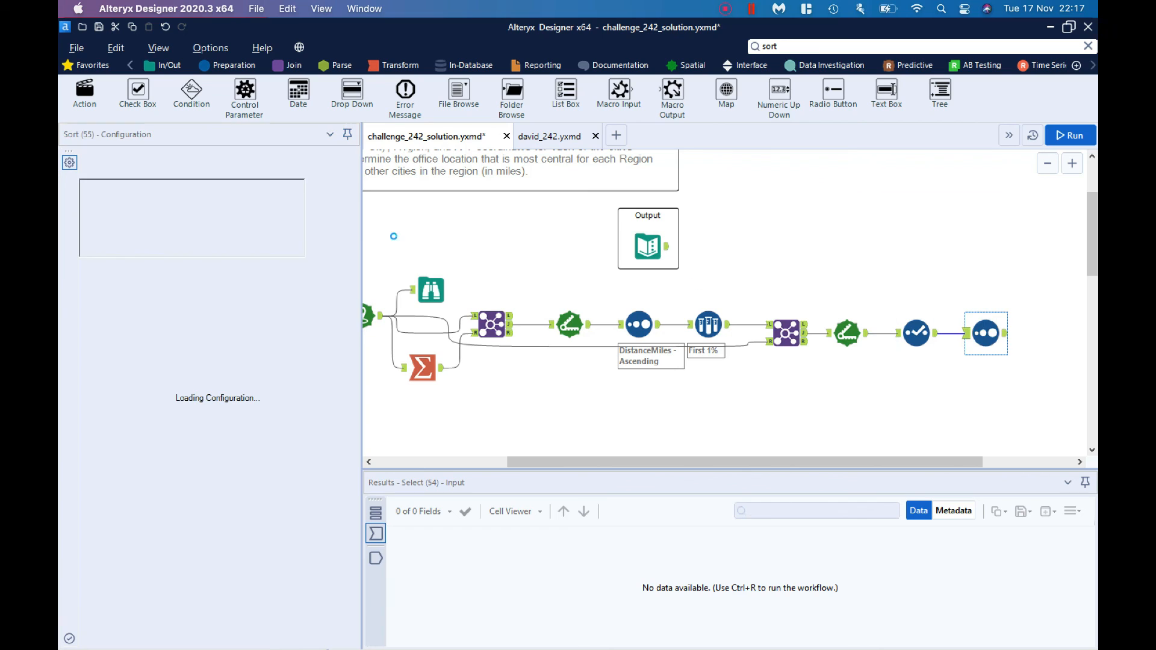
left_click(175, 206)
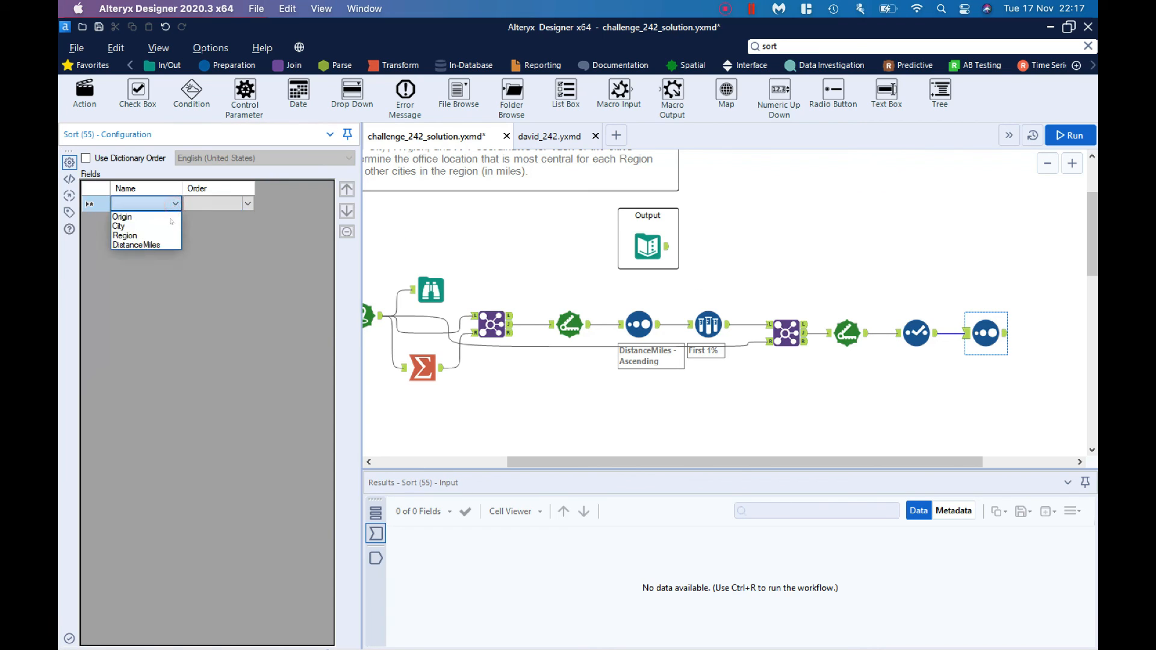
left_click(166, 231)
left_click(175, 219)
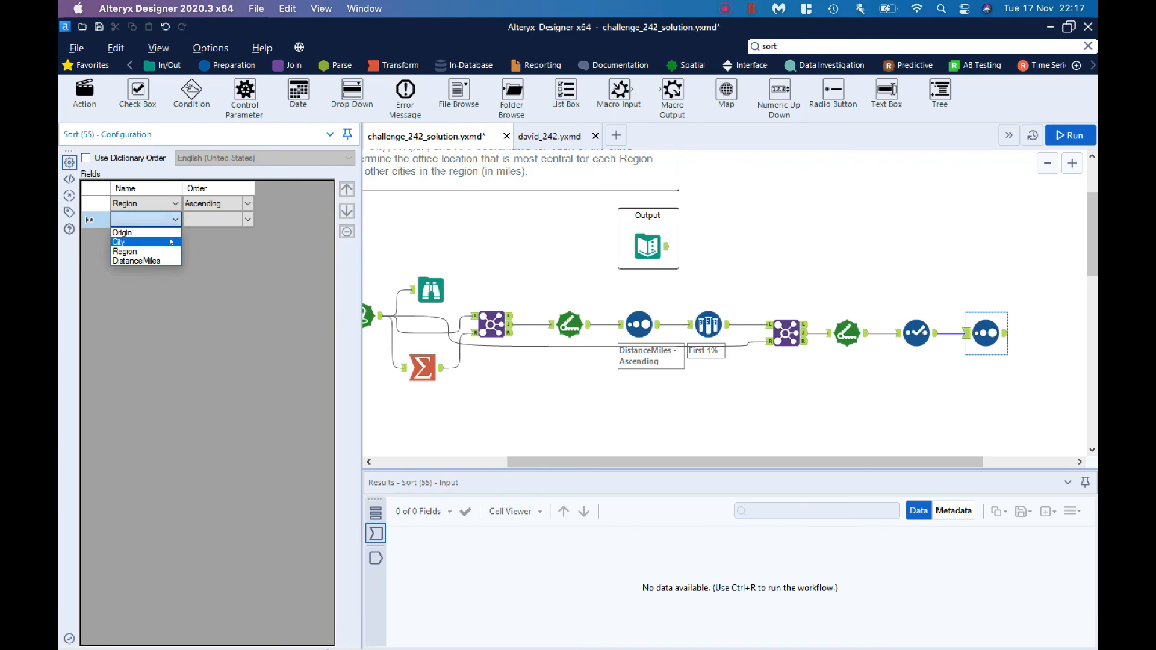
left_click(172, 241)
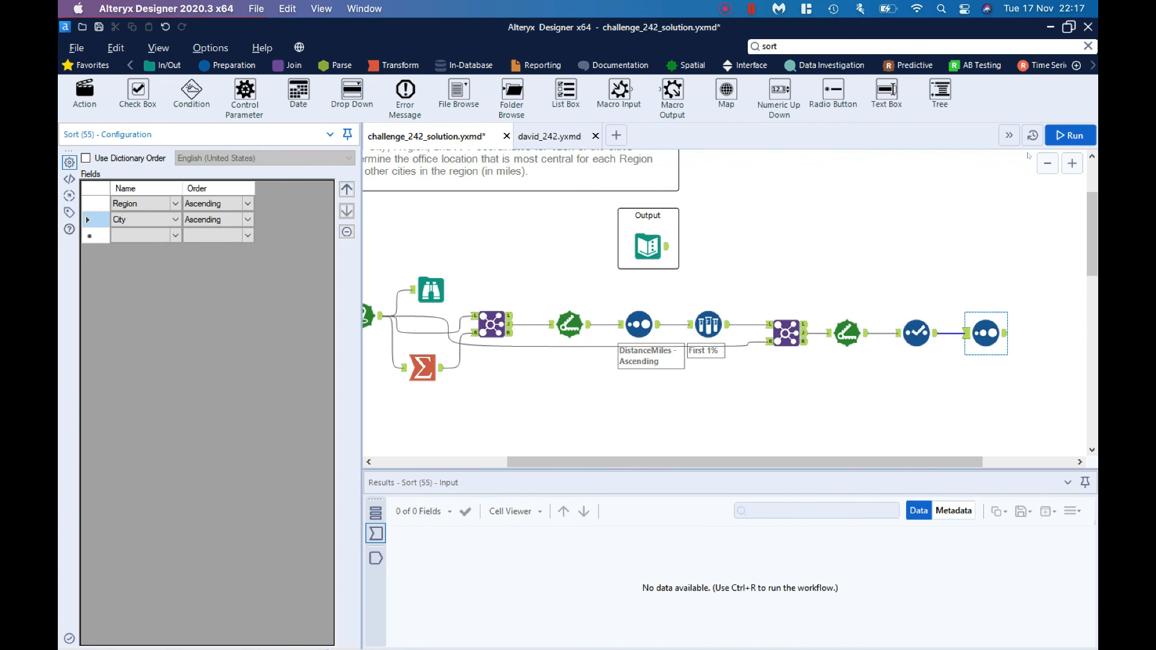
Step: Run the workflow and review the records output by the final Sort tool
left_click(1070, 136)
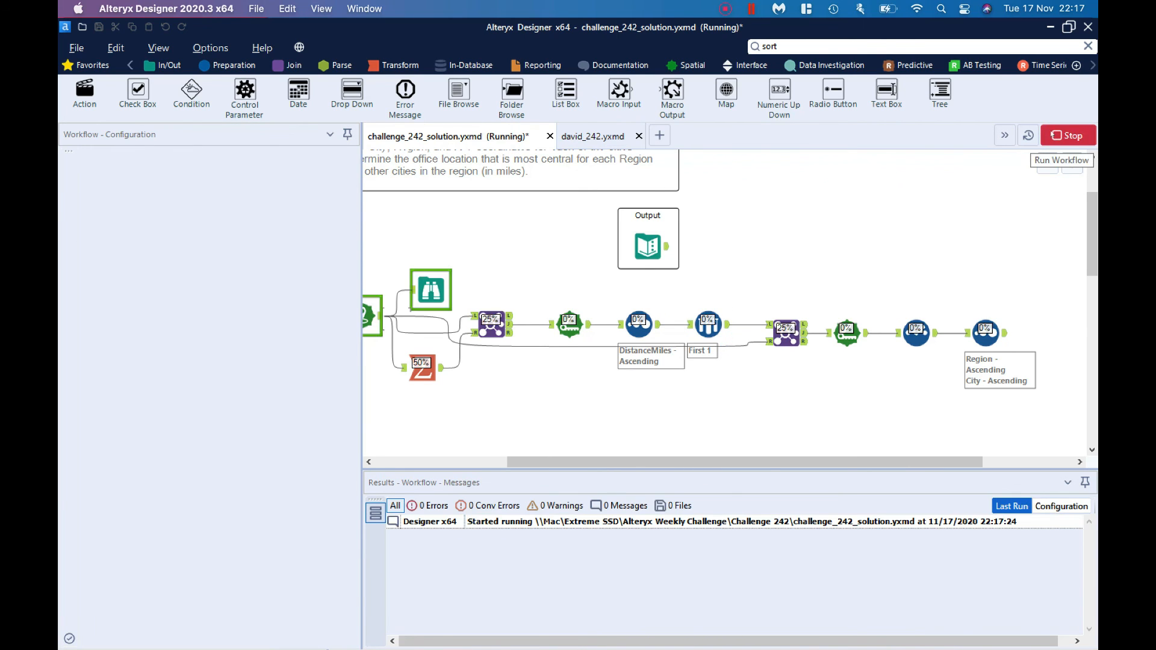
left_click(1001, 335)
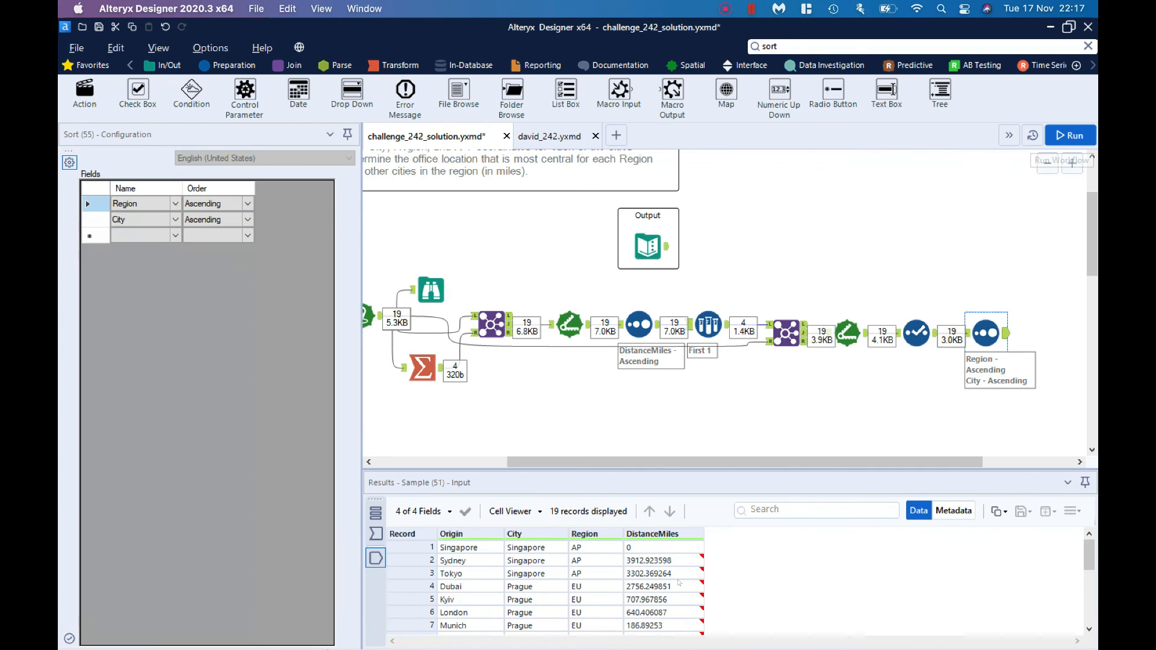
scroll(679, 583, "down", 4)
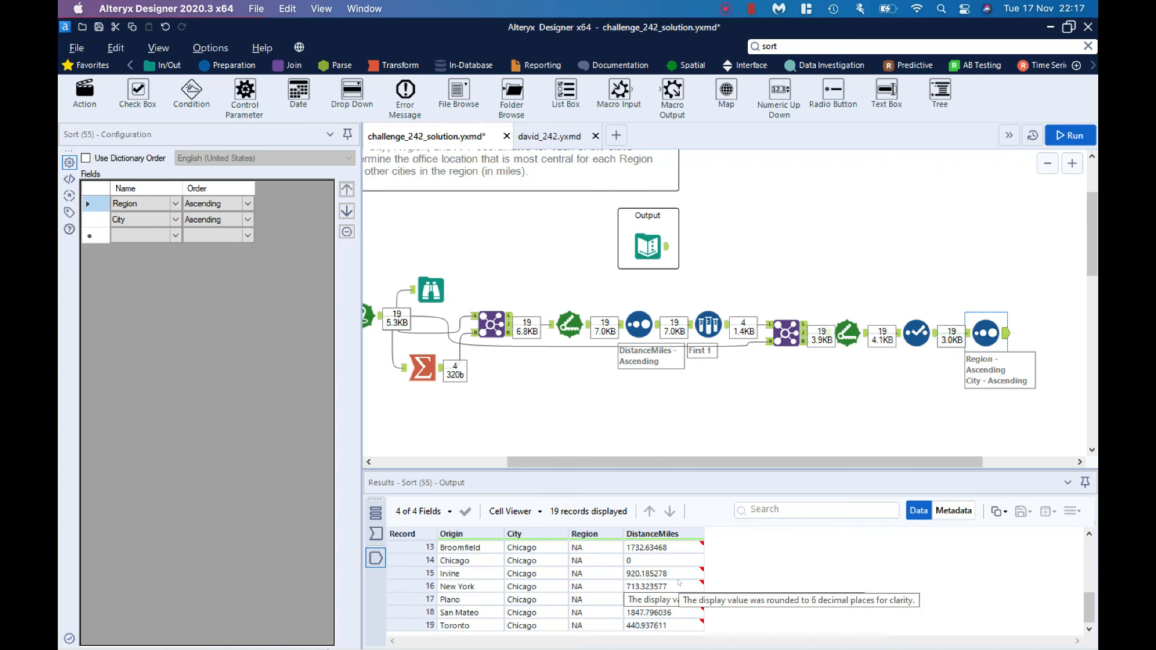
scroll(679, 582, "up", 4)
Step: Compare the challenge's expected output table with the final Sort tool's output
left_click(667, 248)
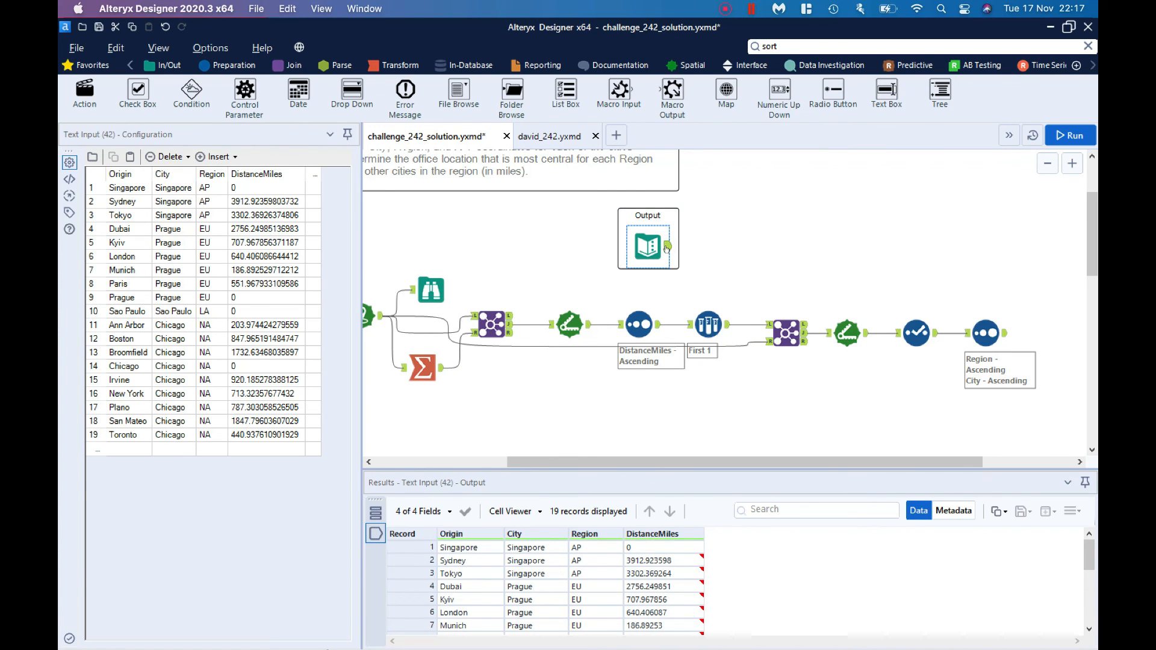
scroll(642, 551, "down", 4)
scroll(642, 551, "up", 4)
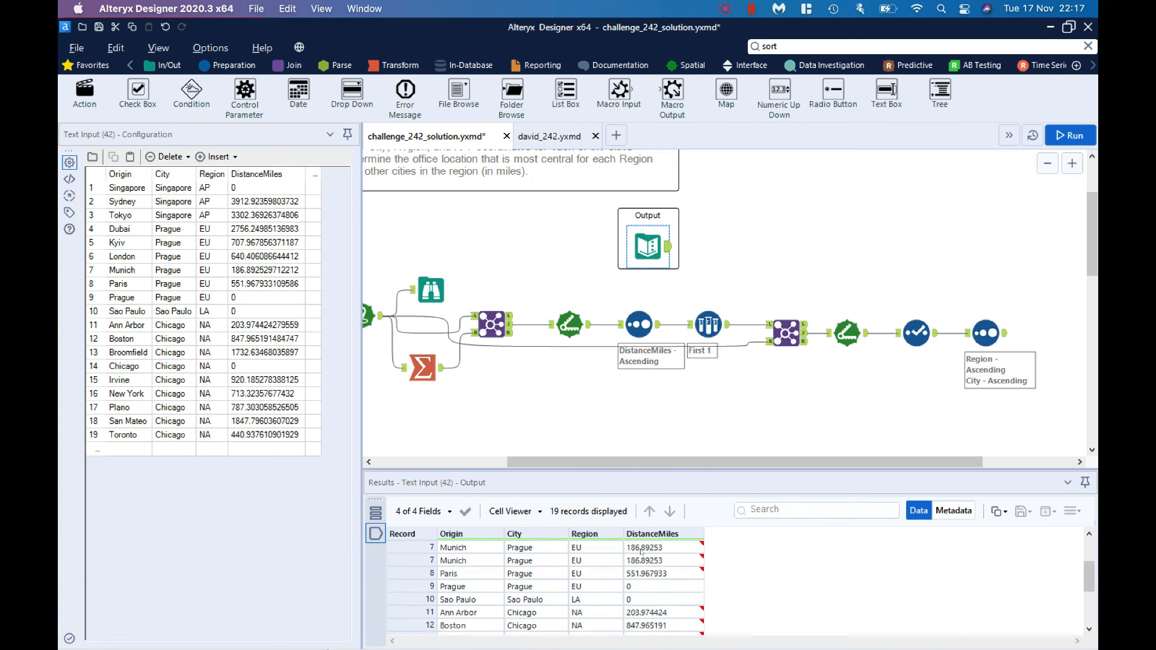
scroll(642, 585, "down", 4)
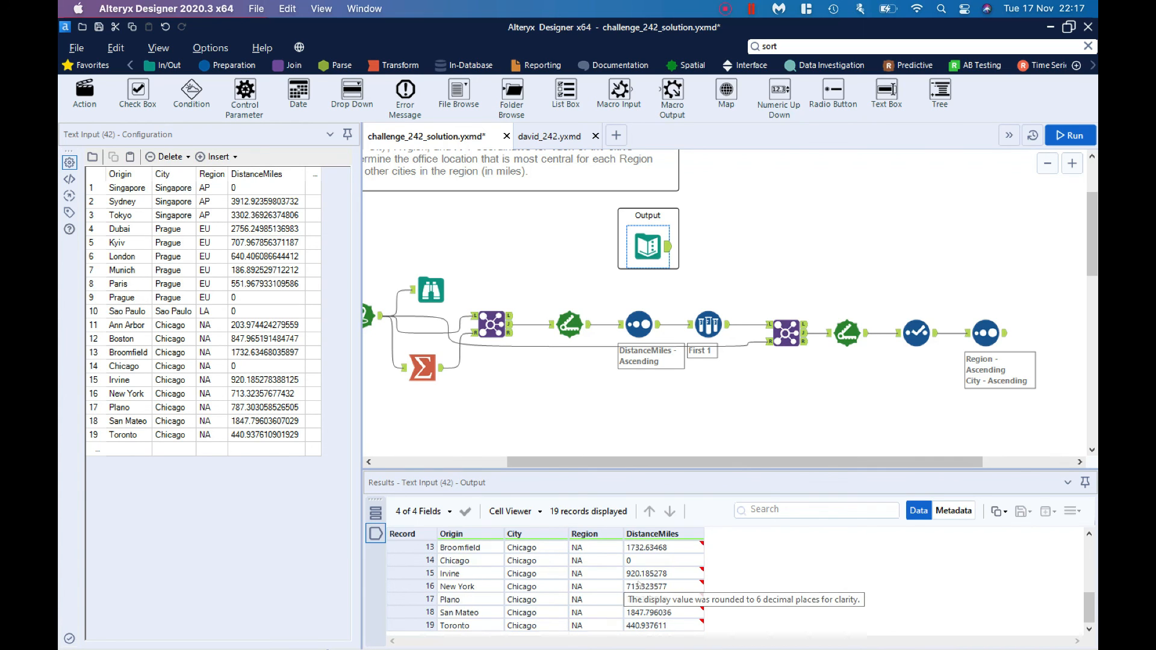
left_click(1004, 334)
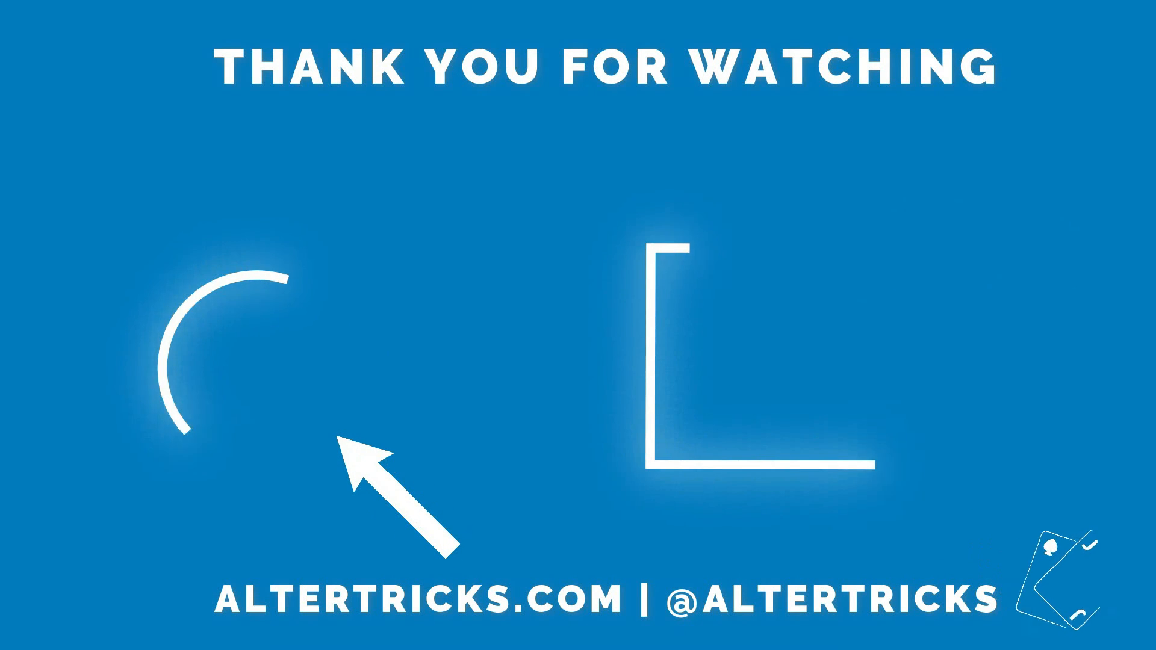